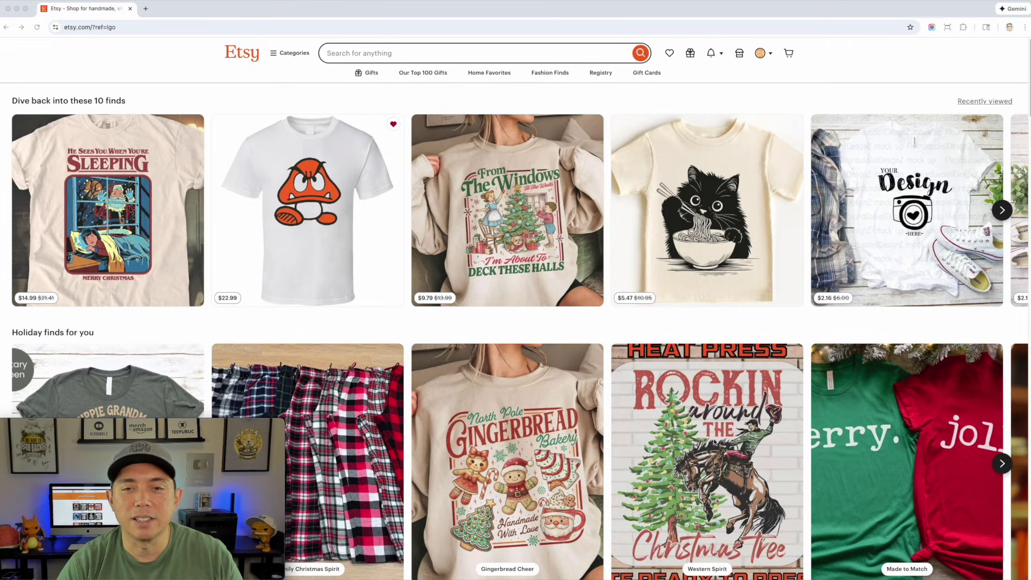
# Search Etsy for "funny christmas tshirt" using the matching search suggestion.
pyautogui.click(342, 53)
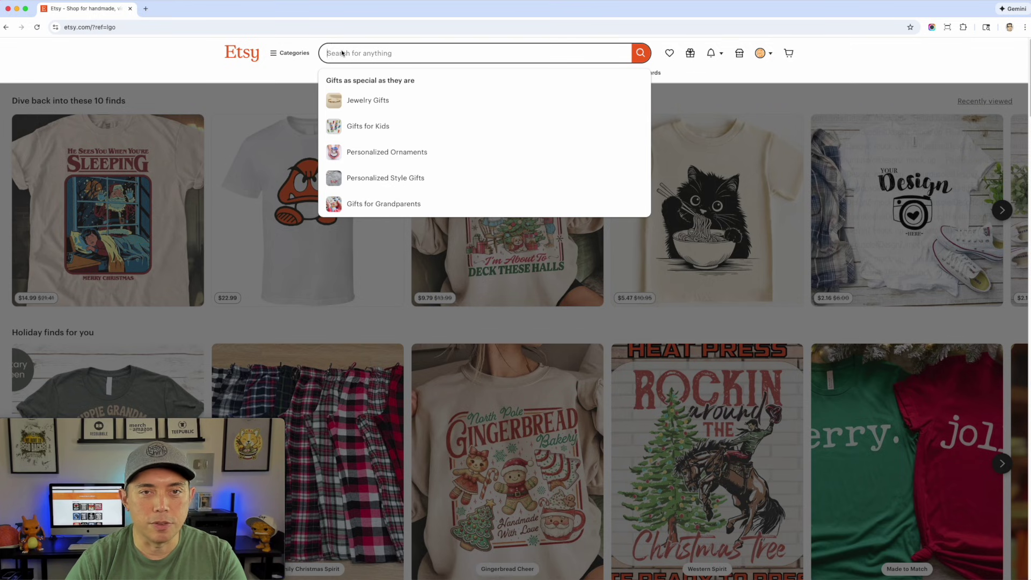
pyautogui.write('funn')
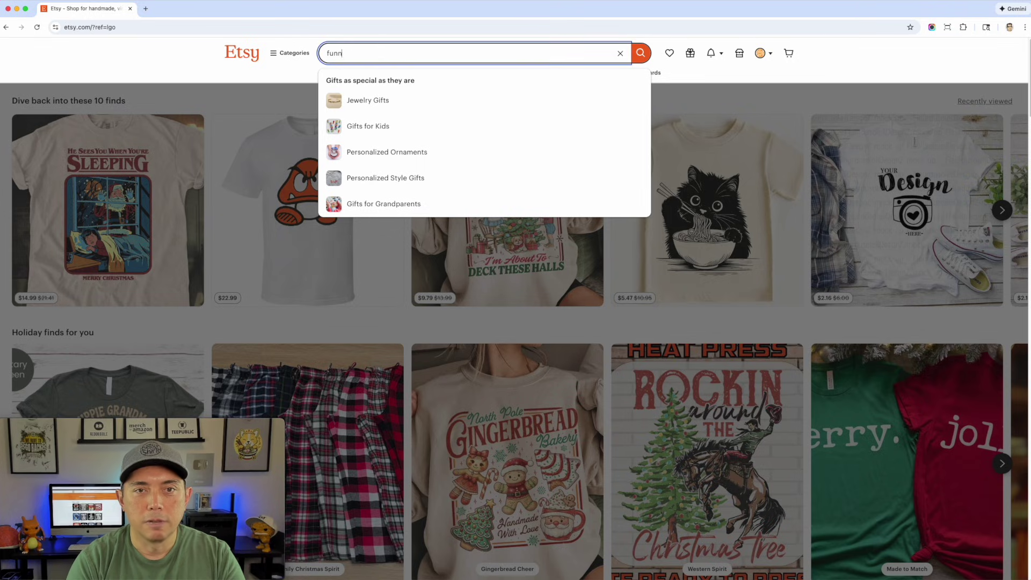
pyautogui.write('y christ')
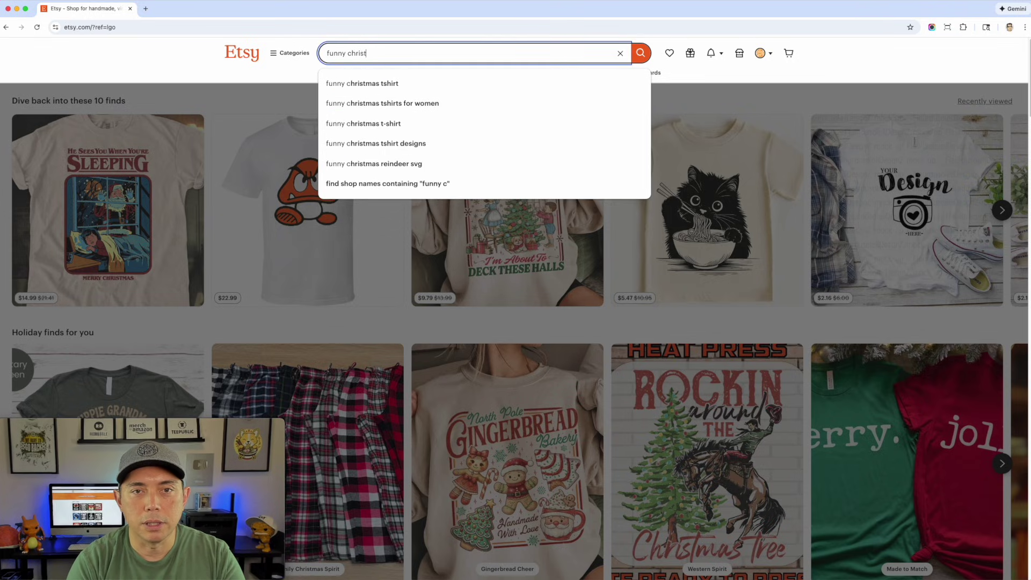
pyautogui.write('mas')
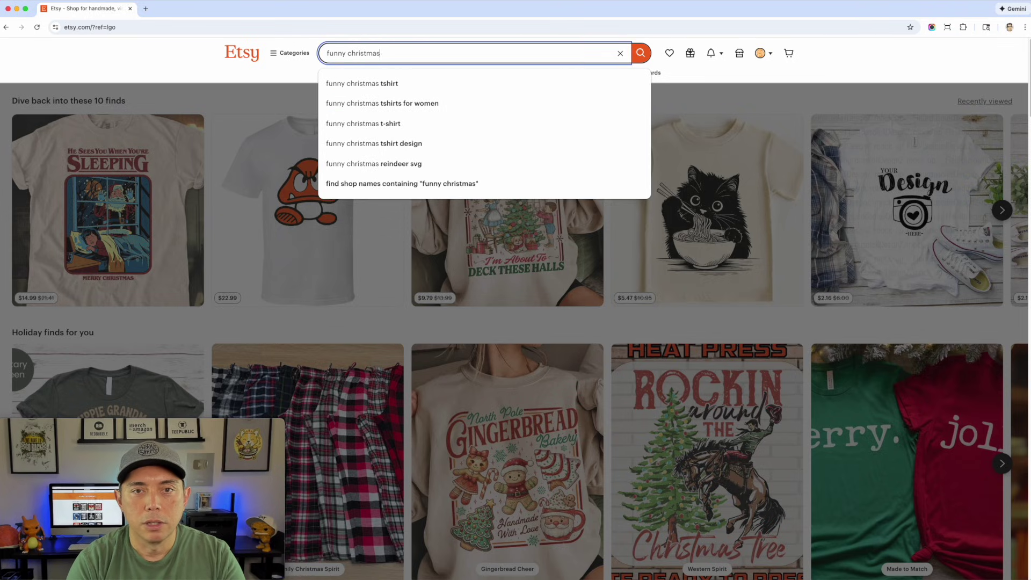
pyautogui.click(336, 82)
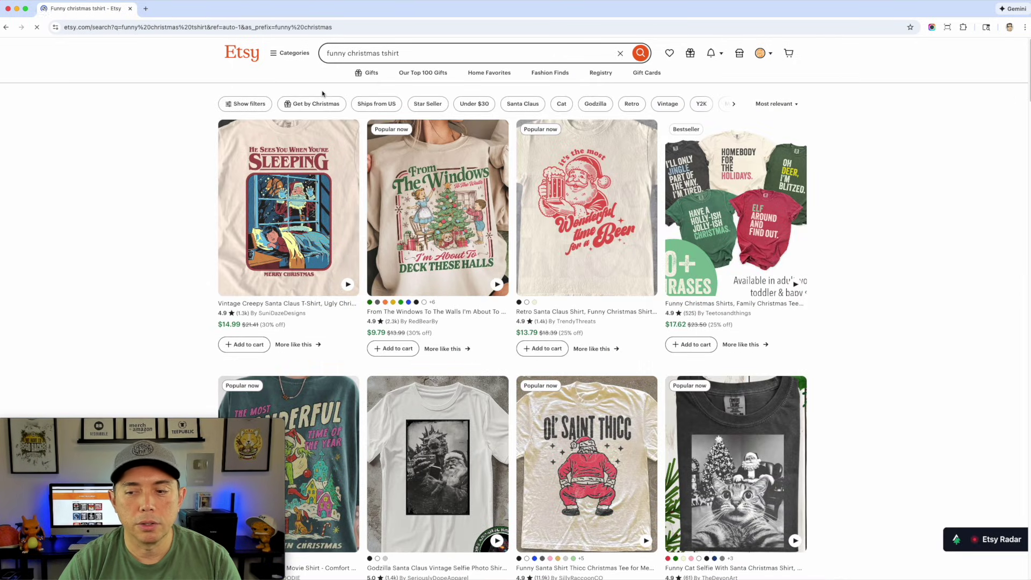
# Show Etsy Radar sales data on the search results and review the figures for the first rows of listings.
pyautogui.click(971, 529)
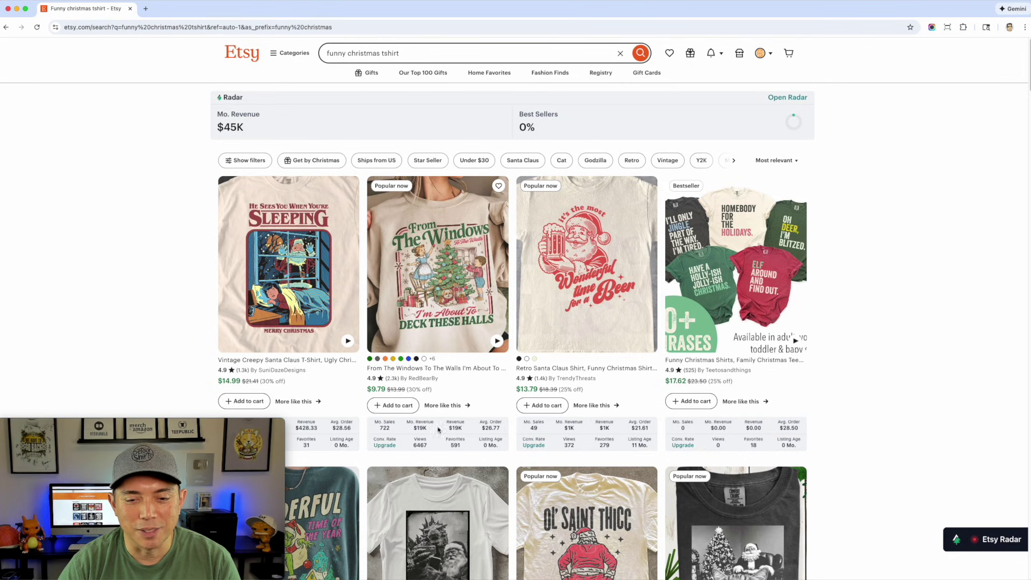
pyautogui.scroll(-1, 430, 426)
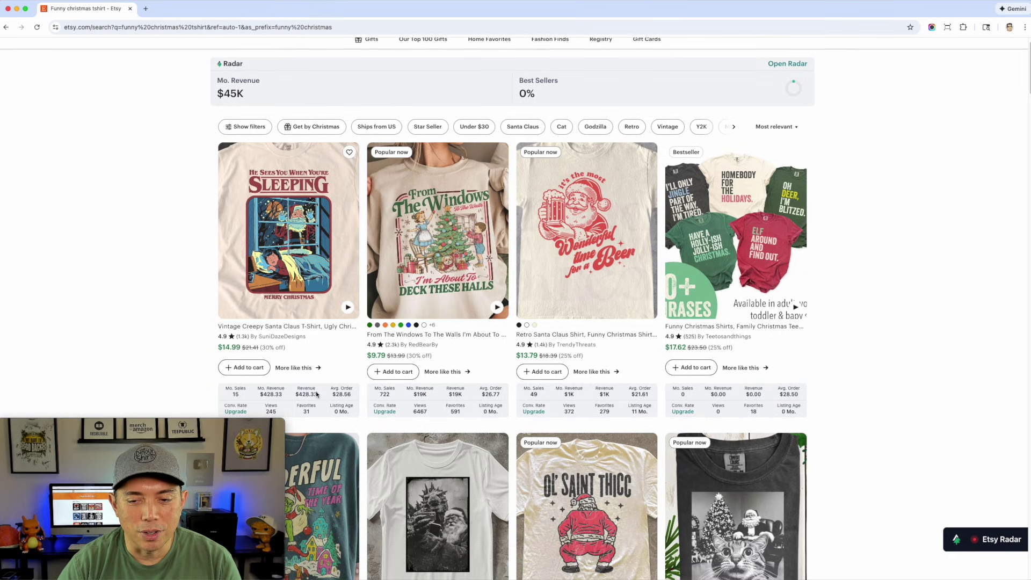
pyautogui.scroll(-5, 591, 376)
pyautogui.scroll(-3, 627, 373)
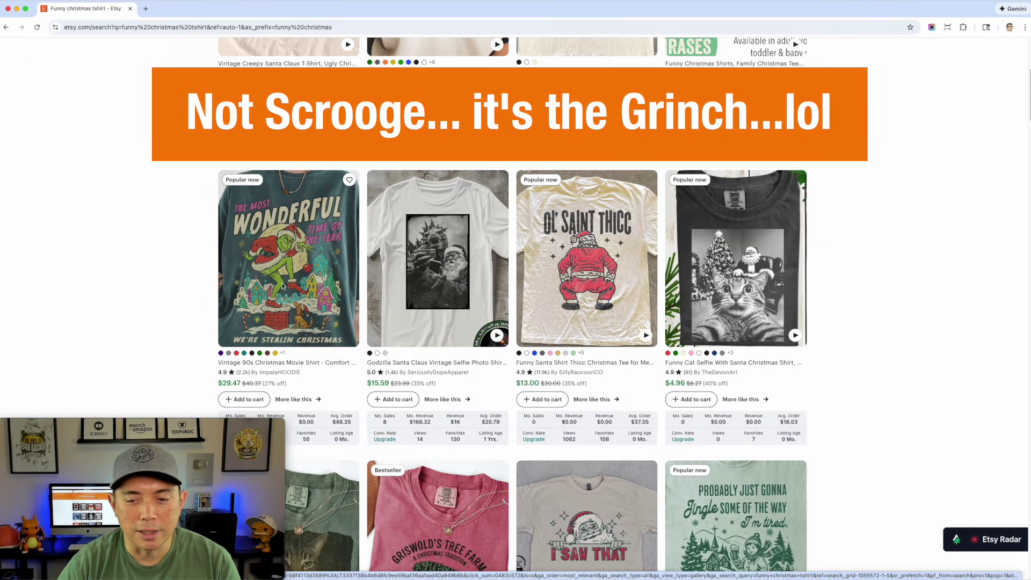
pyautogui.scroll(4, 815, 414)
pyautogui.scroll(3, 815, 414)
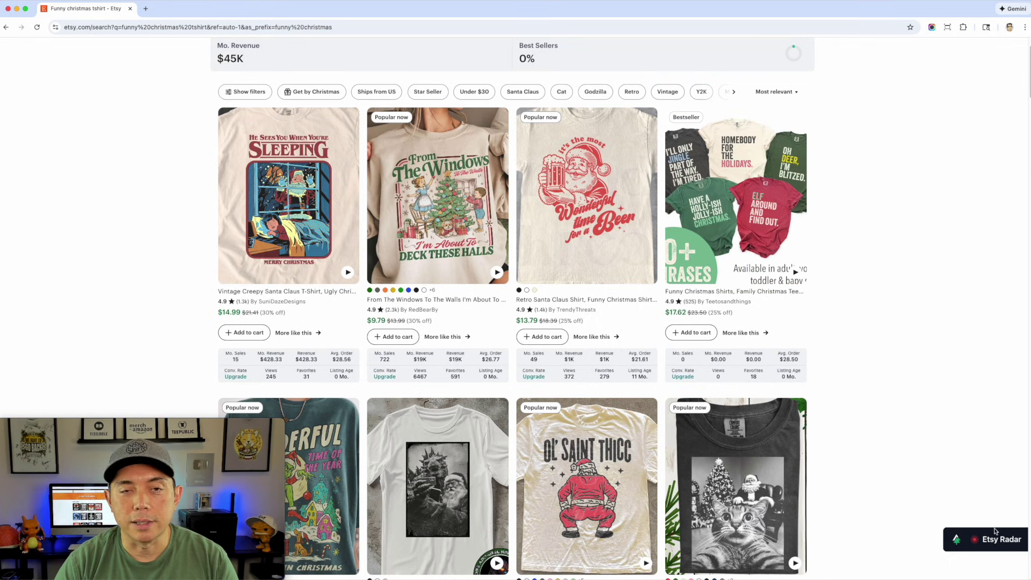
# Examine the designs, monthly sales and revenue of the Christmas shirt listings further down the results.
pyautogui.scroll(-1, 831, 315)
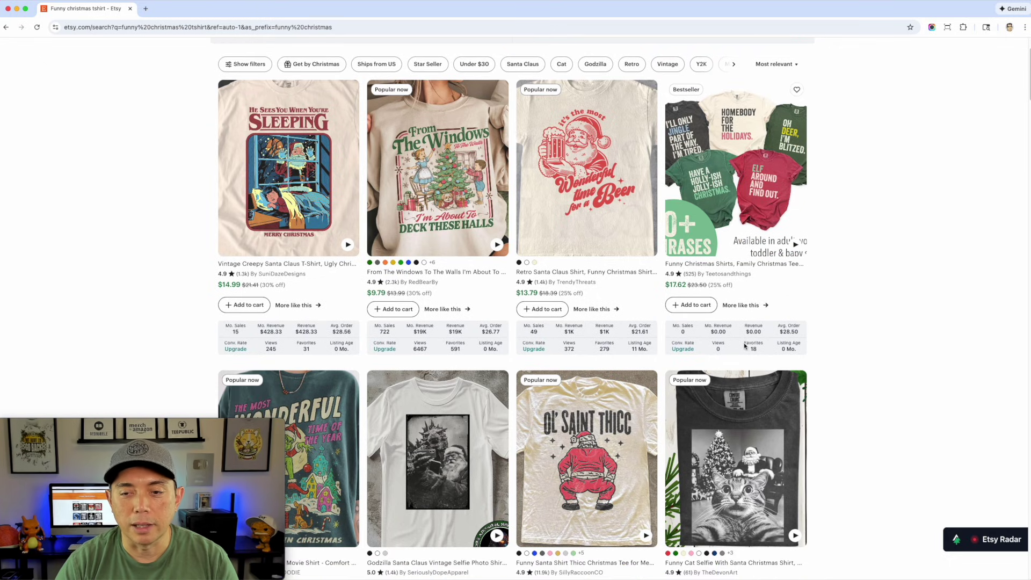
pyautogui.scroll(-3, 745, 346)
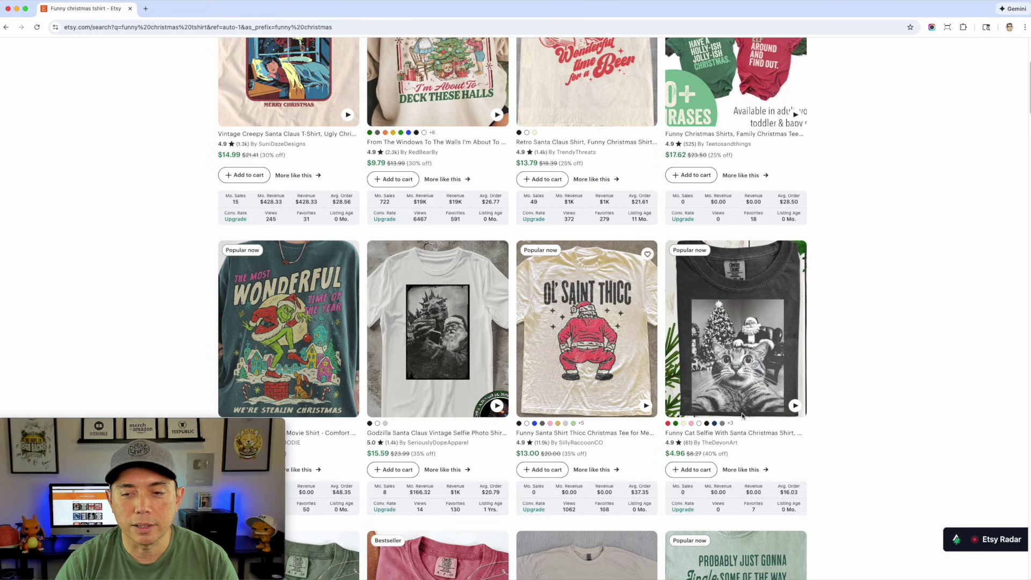
pyautogui.scroll(-7, 635, 426)
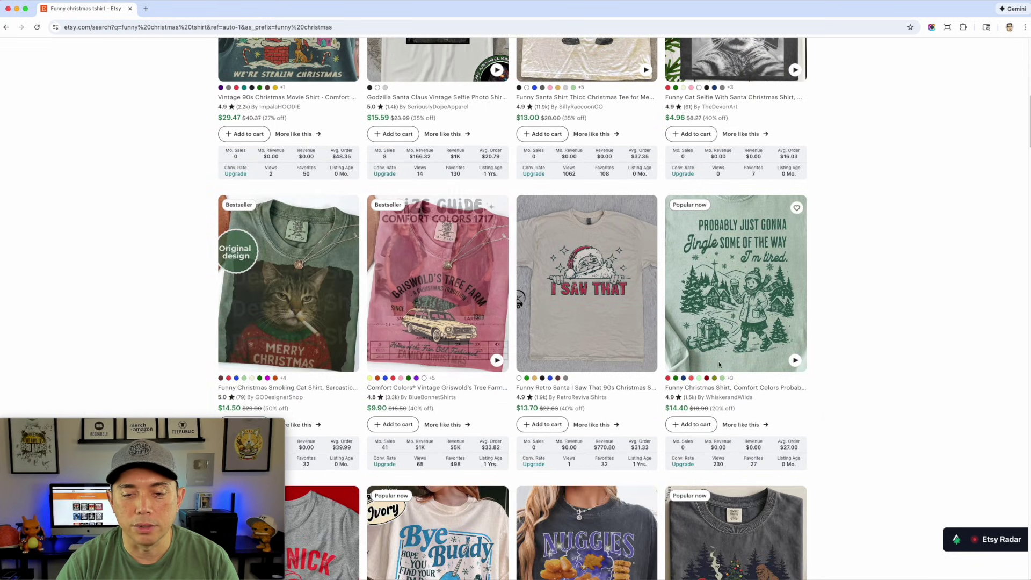
pyautogui.scroll(-4, 430, 403)
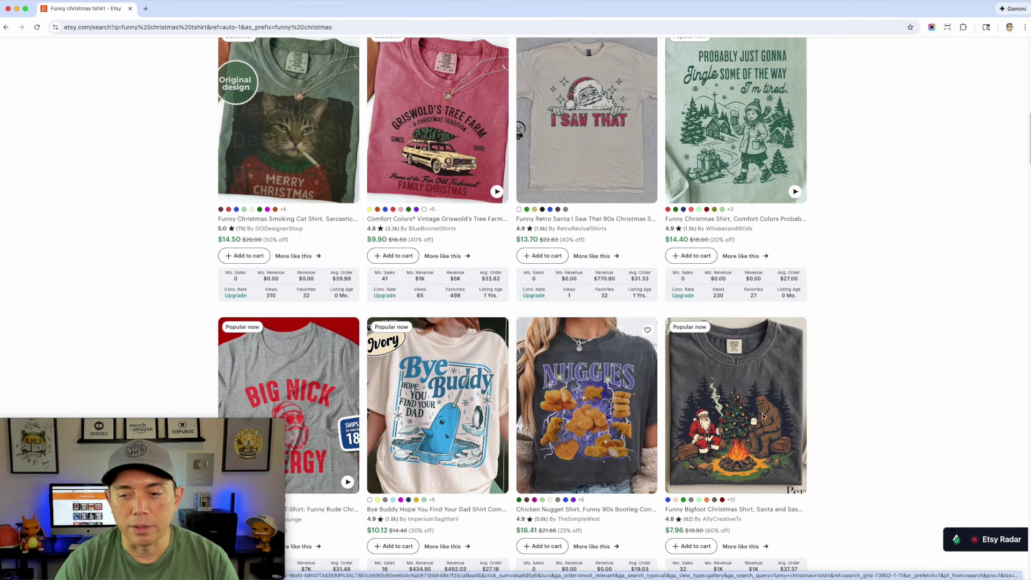
pyautogui.scroll(-1, 758, 433)
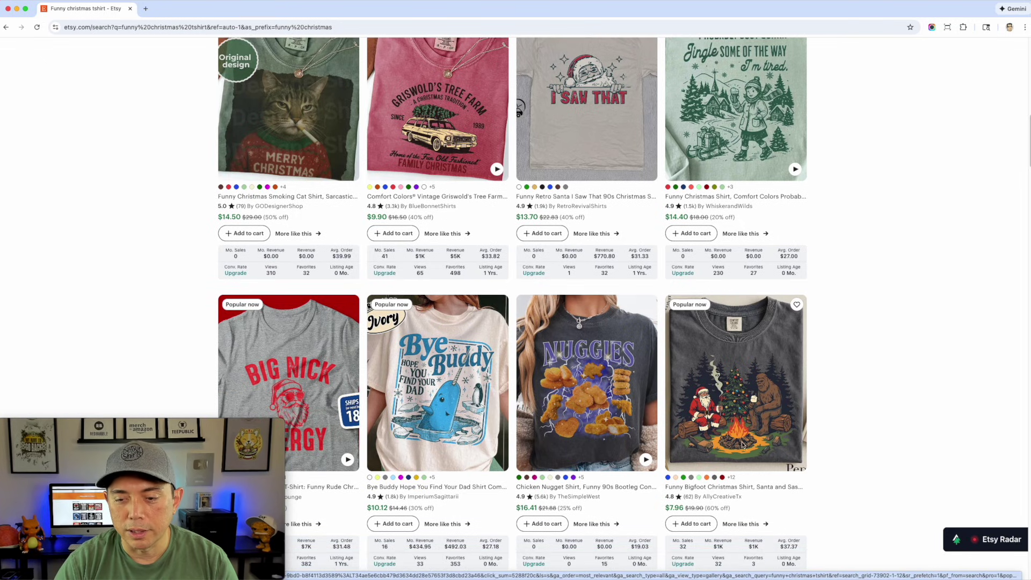
pyautogui.scroll(-1, 764, 446)
pyautogui.scroll(15, 807, 516)
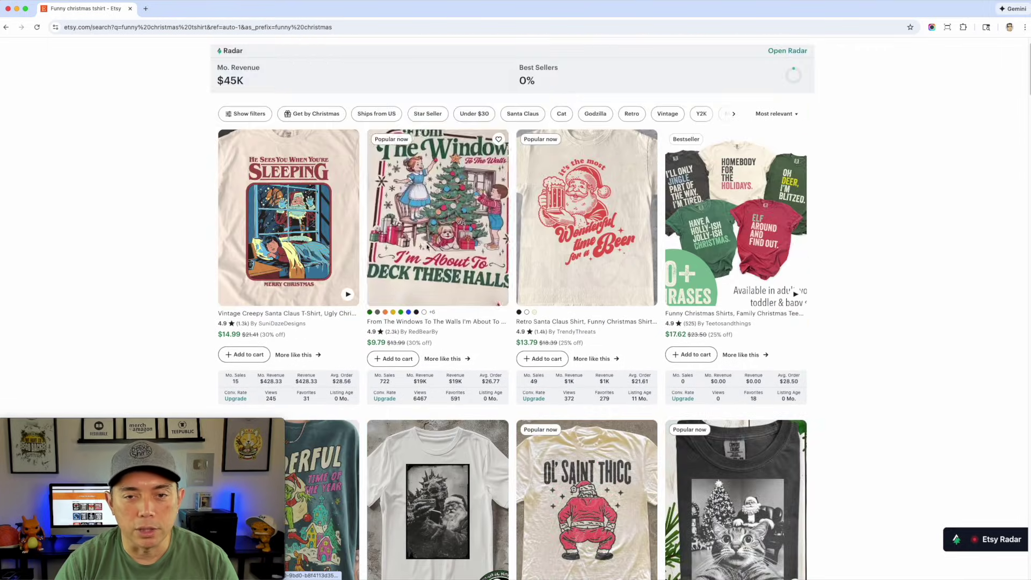
# Open the "From The Windows To The Walls" sweatshirt listing and examine its design and Radar statistics.
pyautogui.click(472, 308)
pyautogui.scroll(-1, 522, 340)
pyautogui.scroll(-2, 522, 339)
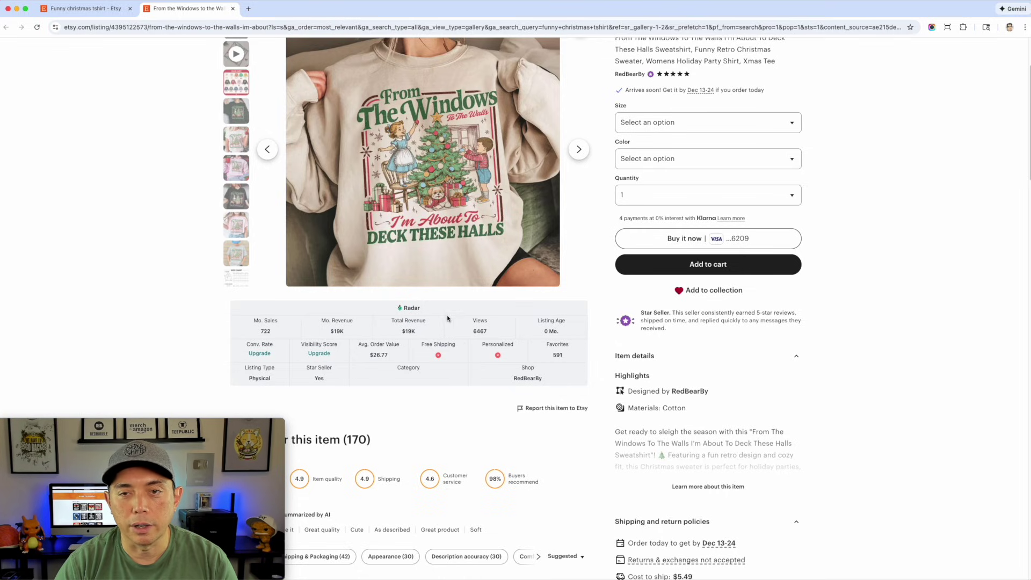
pyautogui.scroll(2, 463, 346)
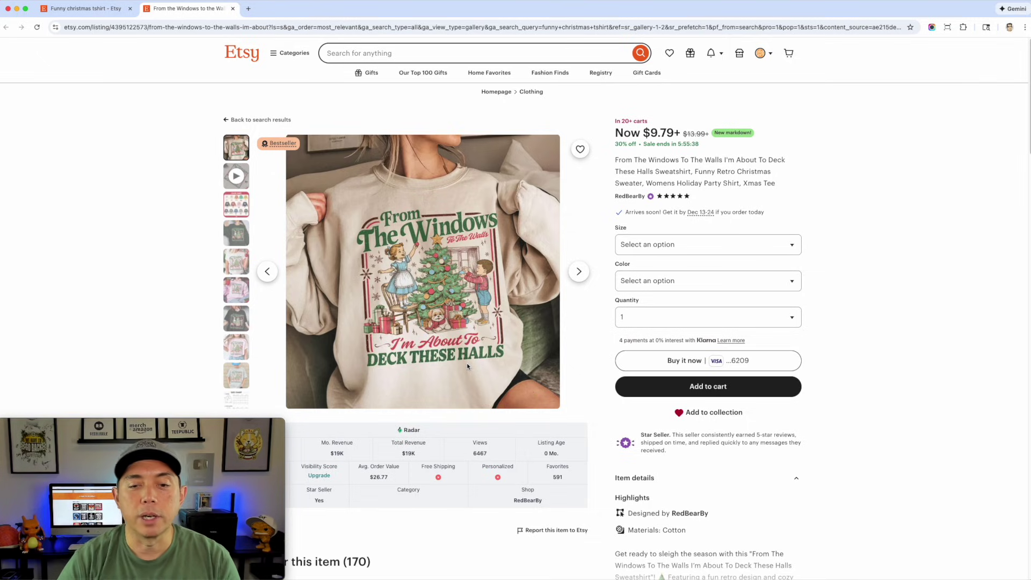
pyautogui.scroll(-1, 459, 333)
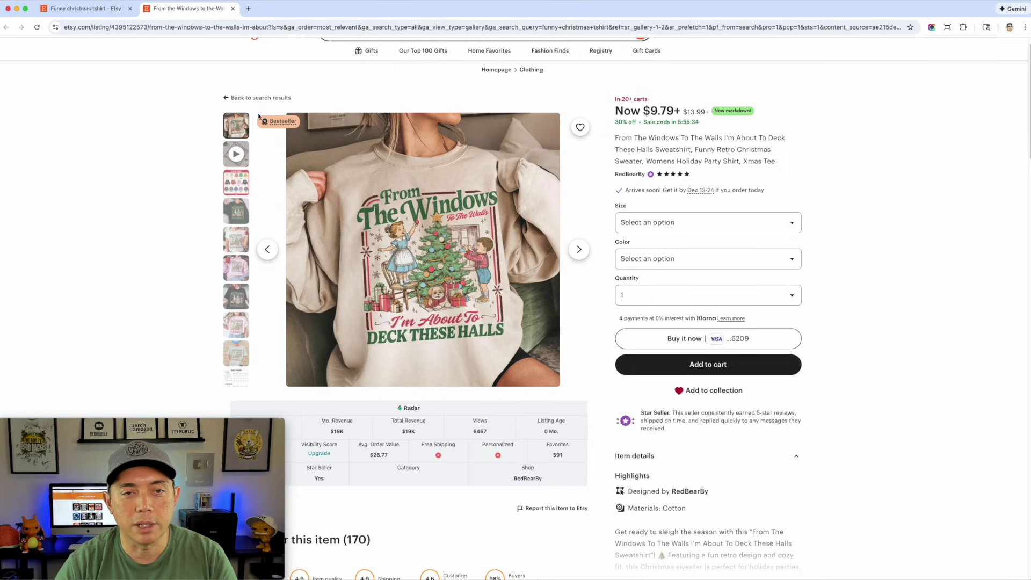
pyautogui.scroll(-3, 402, 334)
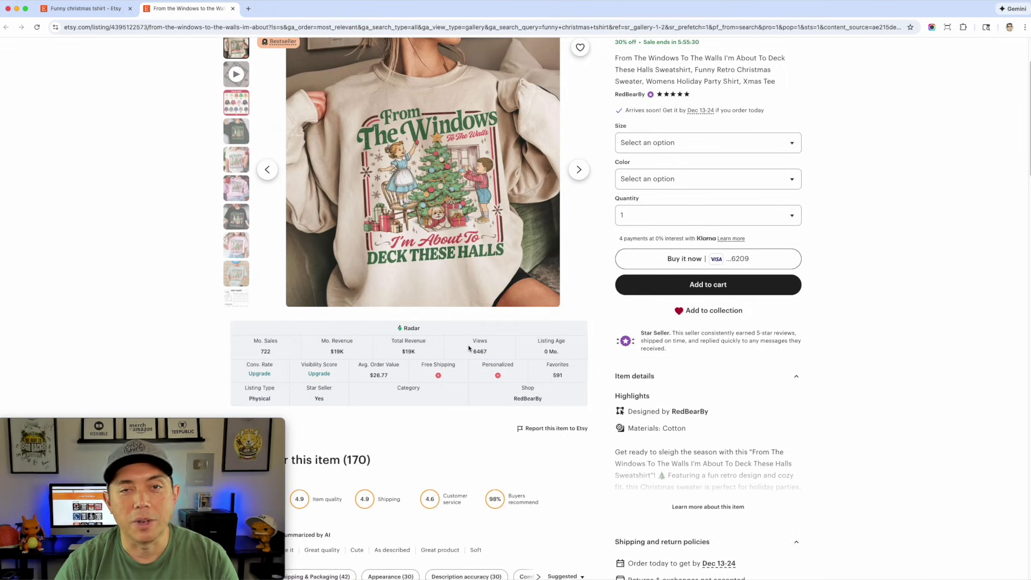
pyautogui.scroll(4, 526, 372)
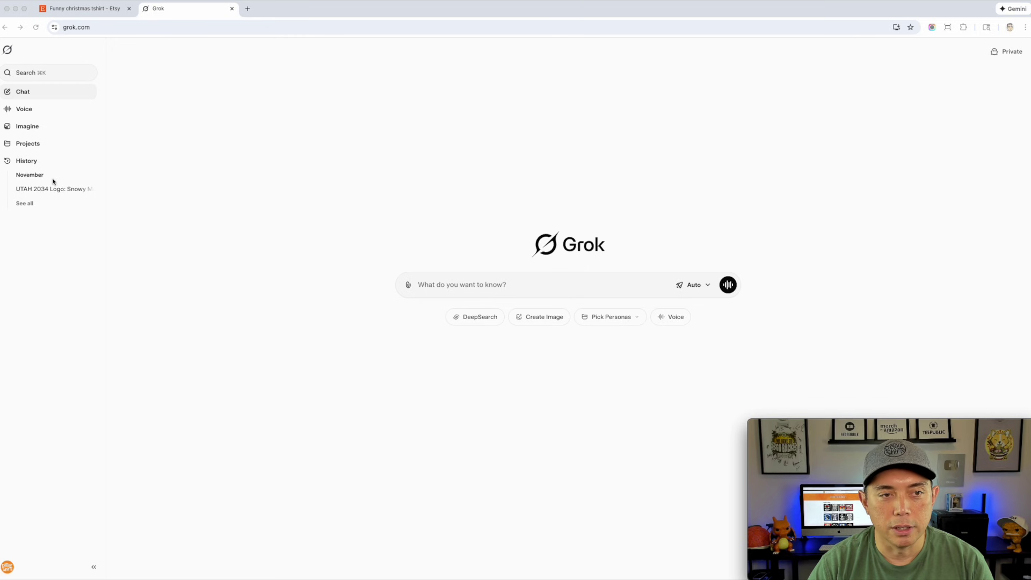
# Open the Imagine image generator in Grok and browse its gallery of sample images.
pyautogui.click(26, 127)
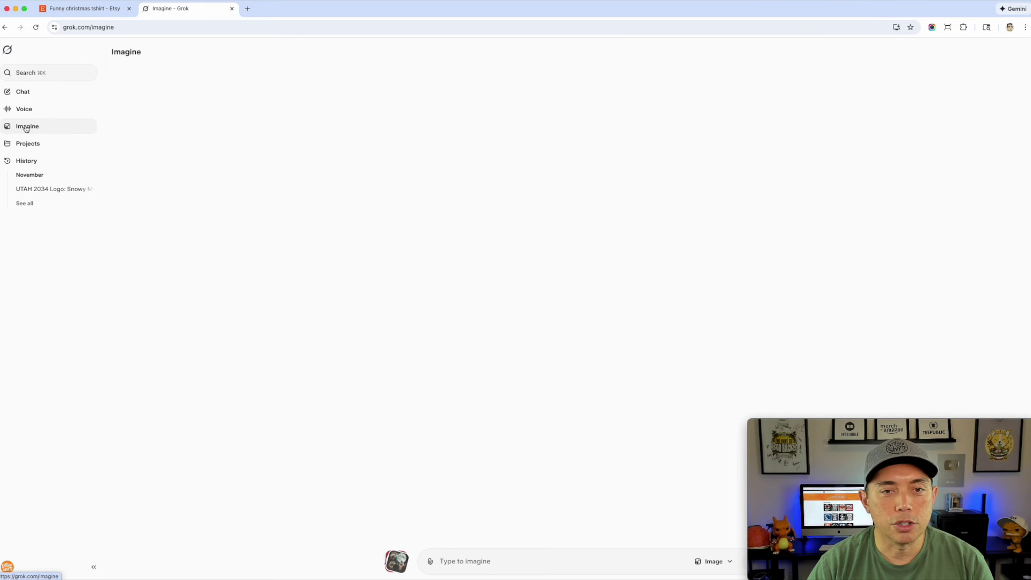
pyautogui.scroll(-4, 630, 346)
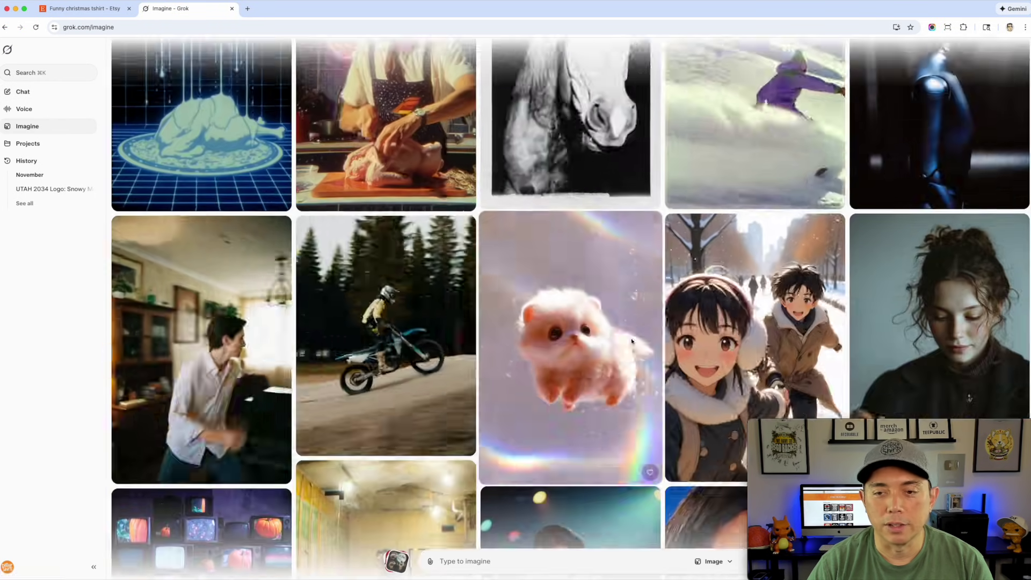
pyautogui.scroll(-1, 630, 346)
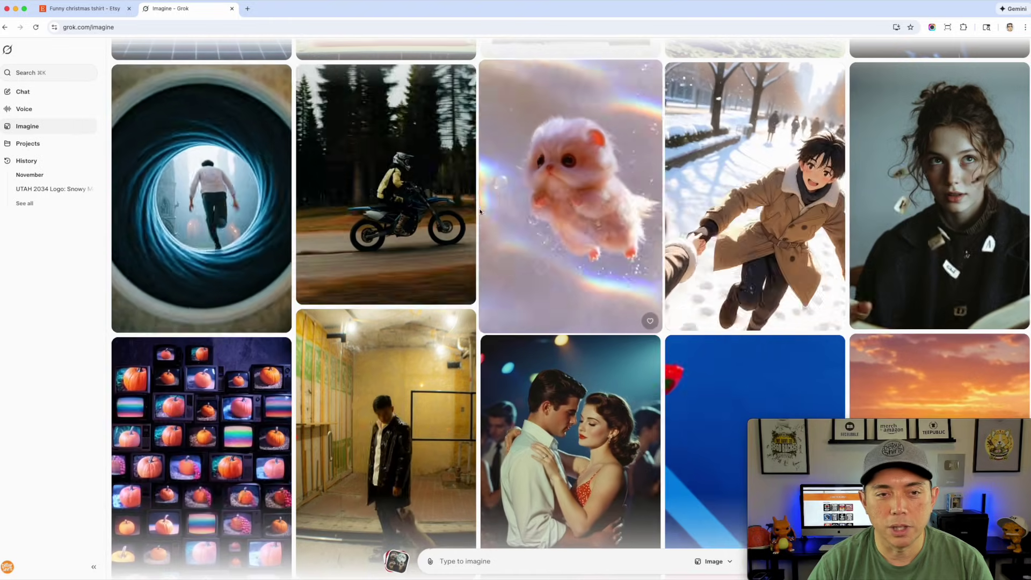
pyautogui.scroll(-1, 645, 236)
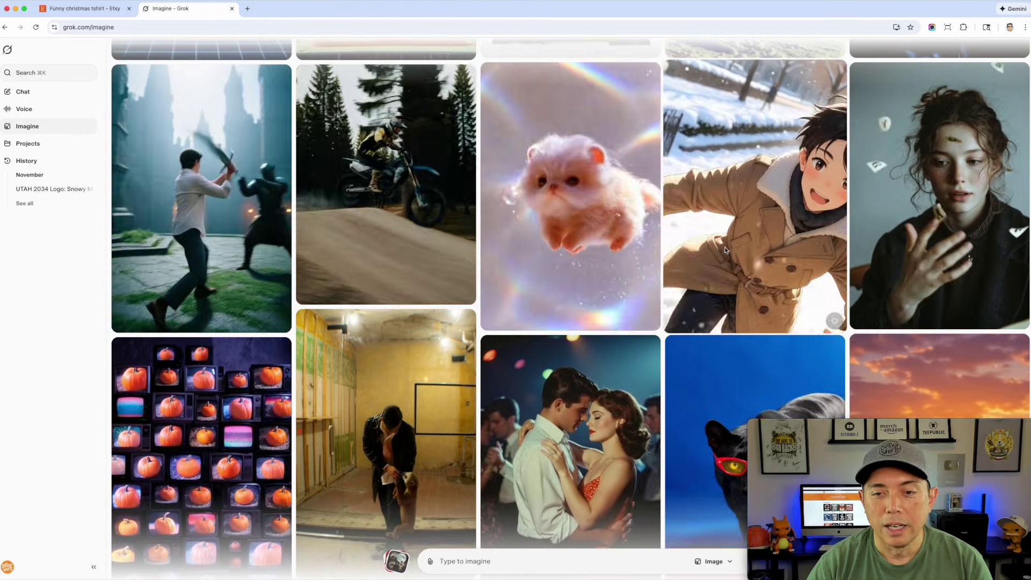
pyautogui.scroll(-8, 717, 290)
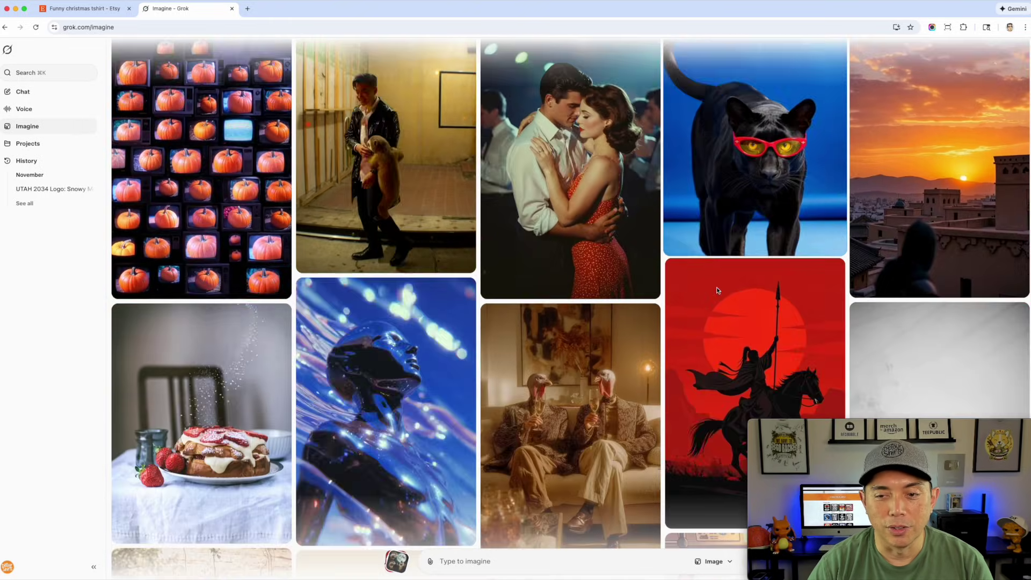
pyautogui.scroll(-1, 716, 290)
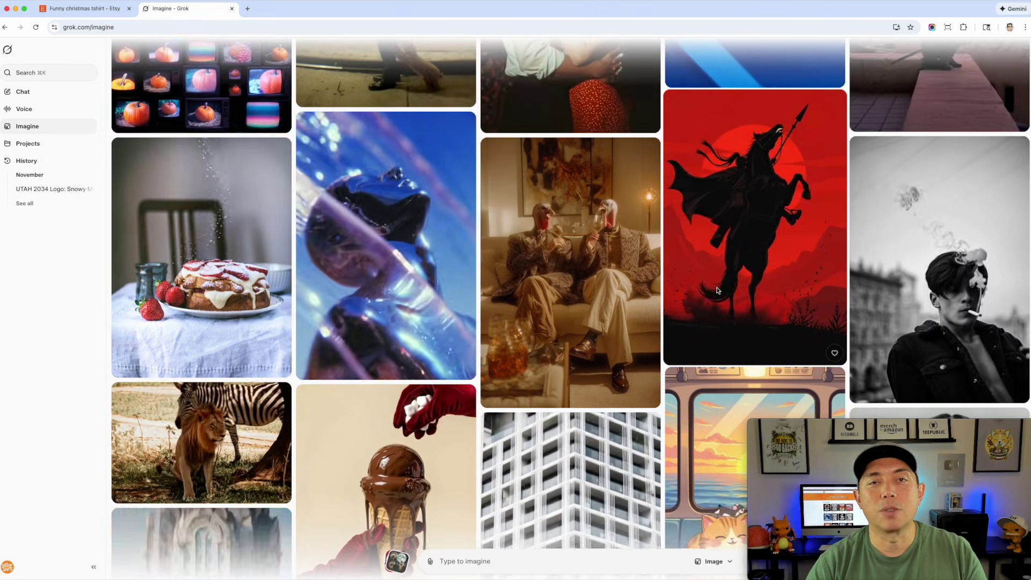
pyautogui.scroll(-5, 597, 323)
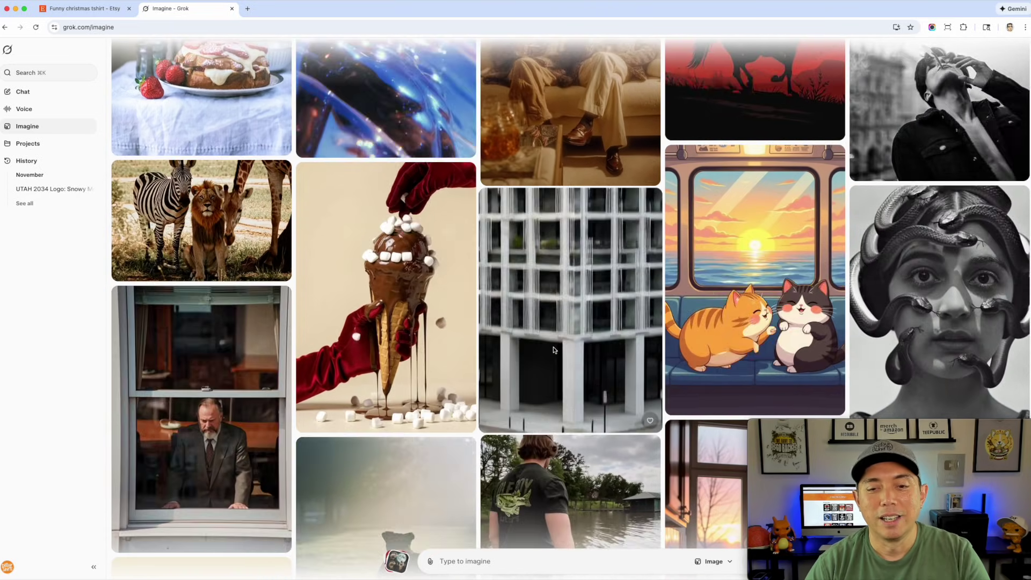
pyautogui.scroll(-5, 554, 349)
pyautogui.scroll(-3, 553, 347)
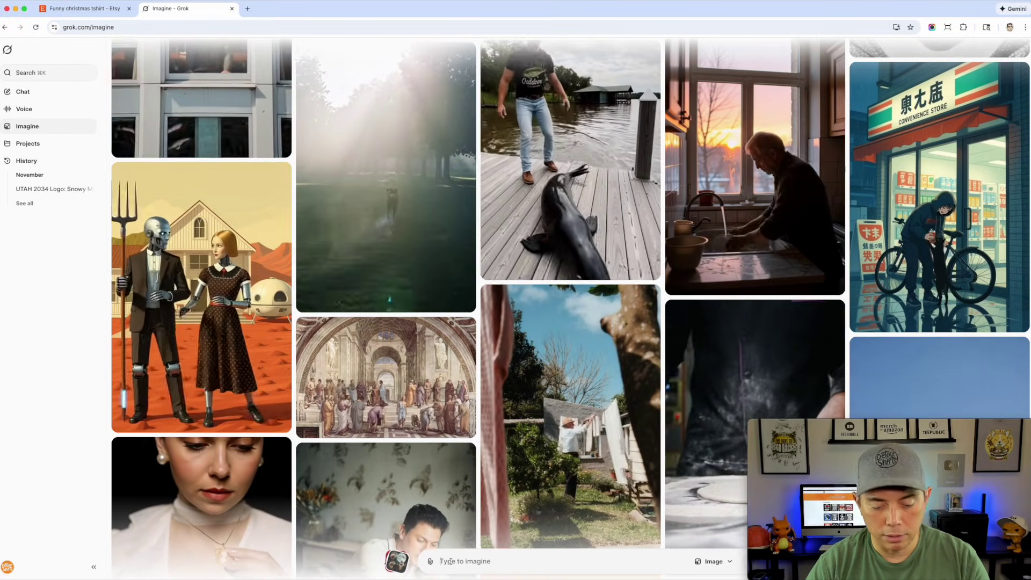
# Enter an image prompt for a vintage 1960s comic book illustration of a frightened child in bed with a mysterious Santa Claus outside the window.
pyautogui.write('Vintage 1960s comic book illustration of a frightened child sitting up in bed at night, wide-eyed and clutching the blanket. Outside the bedroom window stands a mysterious Santa Claus figure, hands pressed to the glass, moonlit snow falling behind him. The room is softly lit by a small lamp on the nightstand, casting dramatic shadows. Thick black ink outlines, halftone shading, bold retro colors (reds, blues, yellows). Framed in a rounded-corner panel like an old comic strip. Dramatic, suspenseful, slightly humorous tone. High detail, crisp line work, printed-comic texture.')
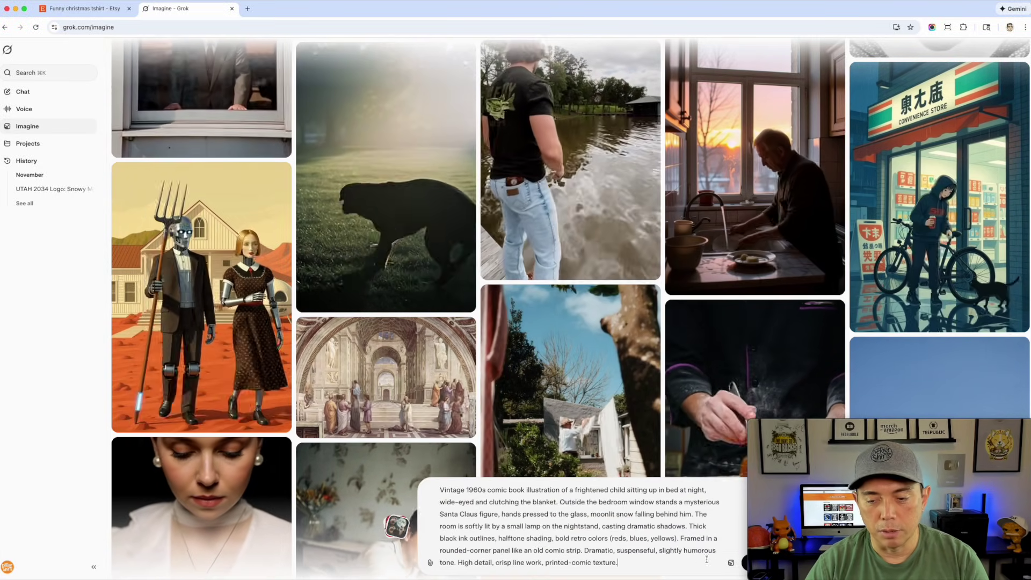
pyautogui.moveTo(907, 460)
pyautogui.moveTo(971, 431); pyautogui.dragTo(220, 48)
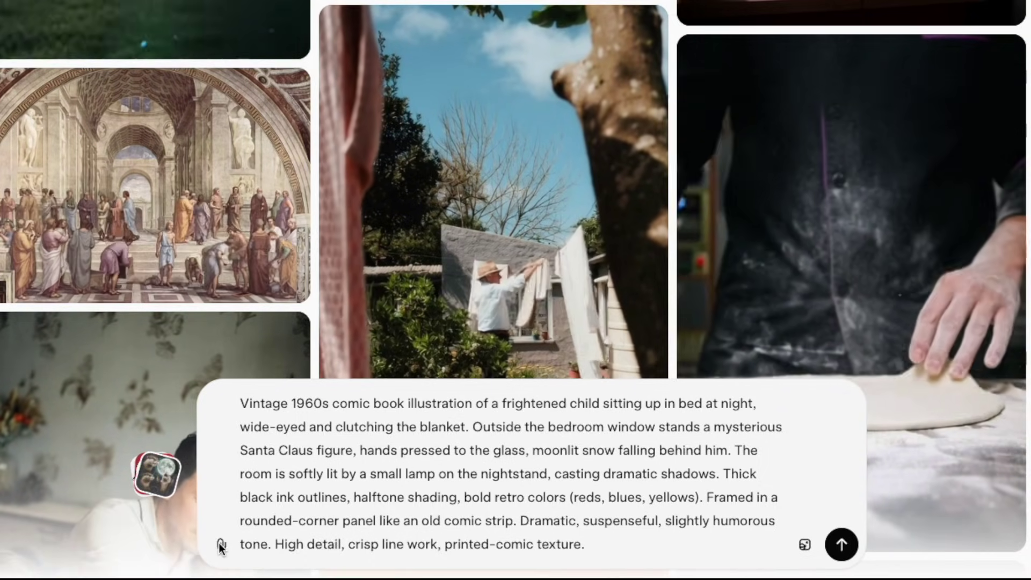
# Look through the attachment sources offered for the prompt, including the recent files.
pyautogui.click(221, 548)
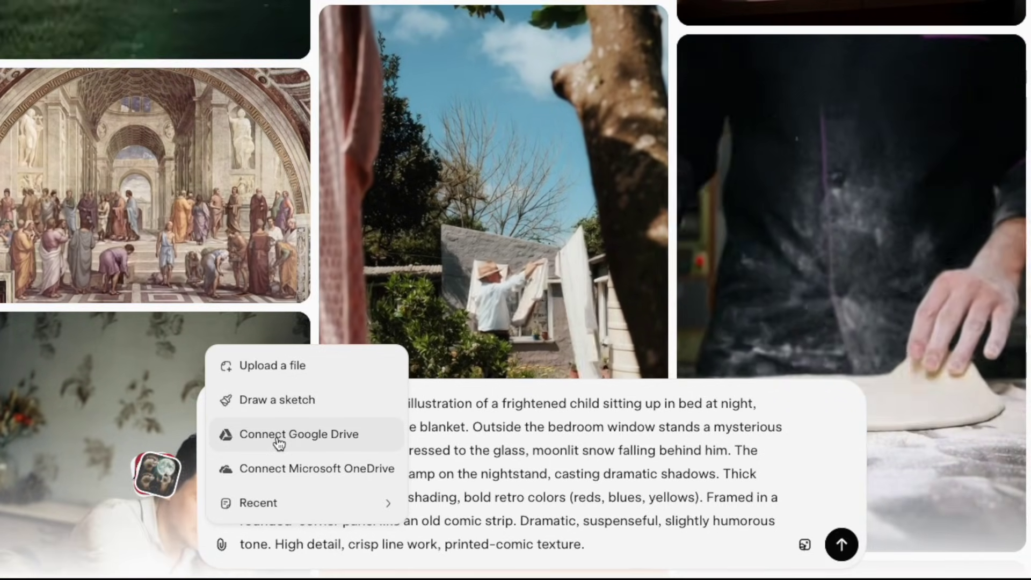
pyautogui.moveTo(268, 502)
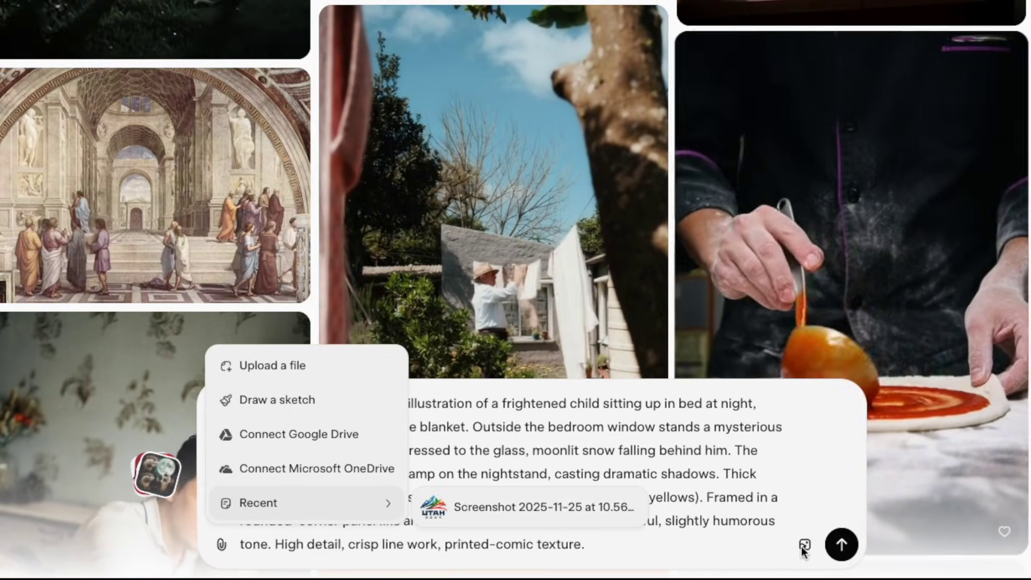
pyautogui.click(221, 545)
# Set the generation to a 1:1 aspect ratio and to Image mode for multiple images.
pyautogui.click(804, 545)
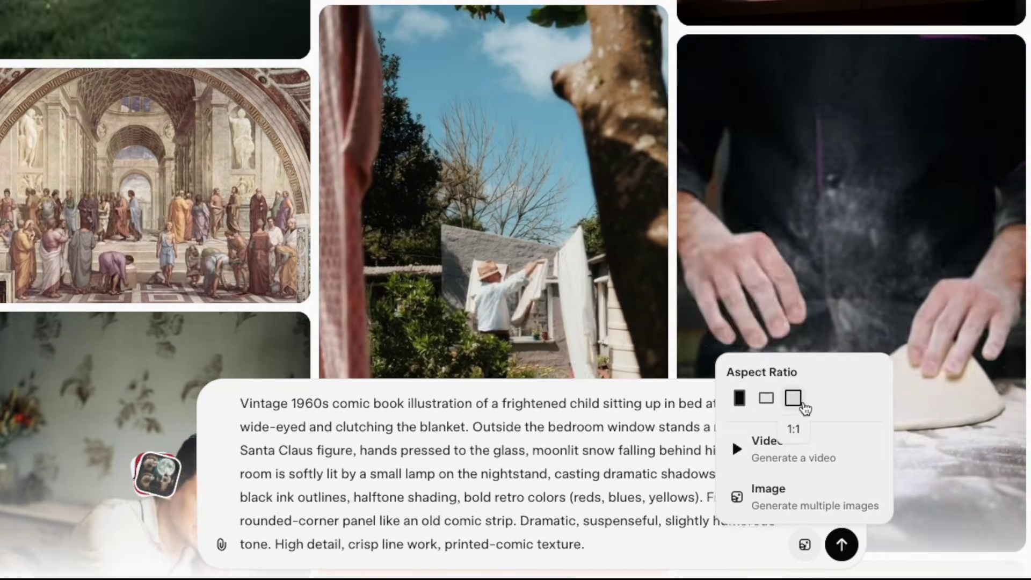
pyautogui.click(794, 400)
pyautogui.click(805, 545)
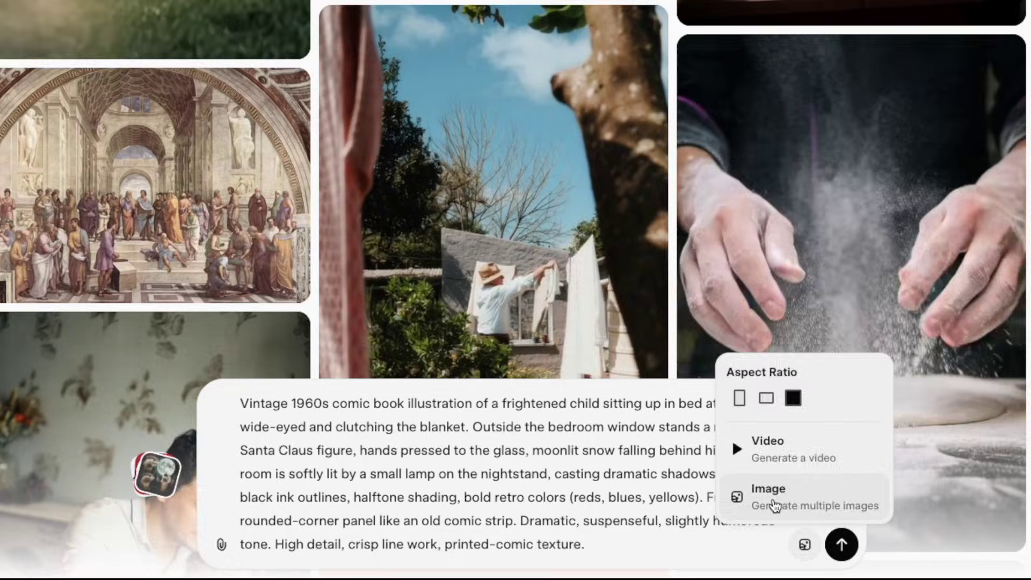
pyautogui.click(757, 502)
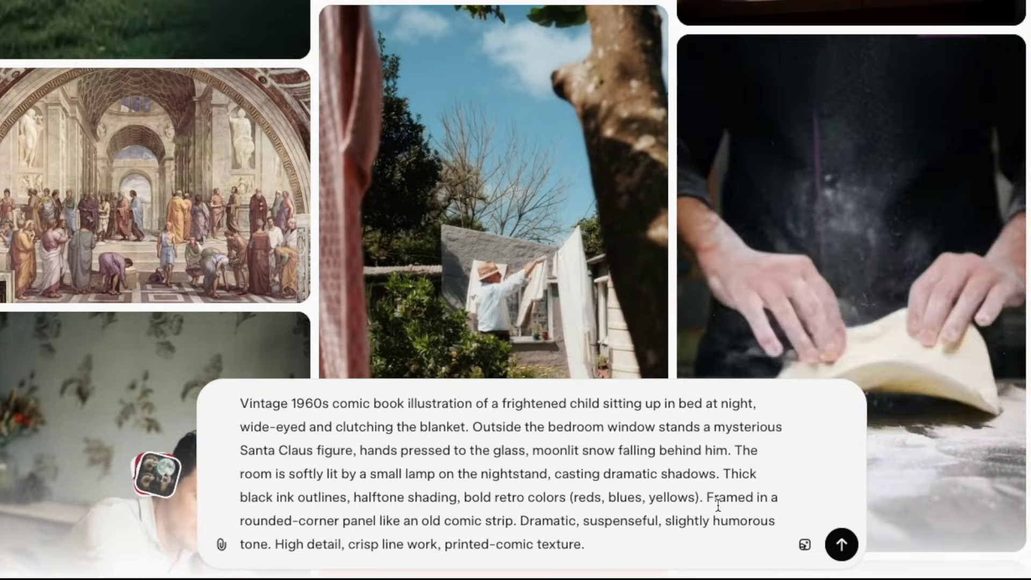
# Generate the images from the prompt and download the one with a boy in red beside a lamp and Santa at the paned window.
pyautogui.click(841, 544)
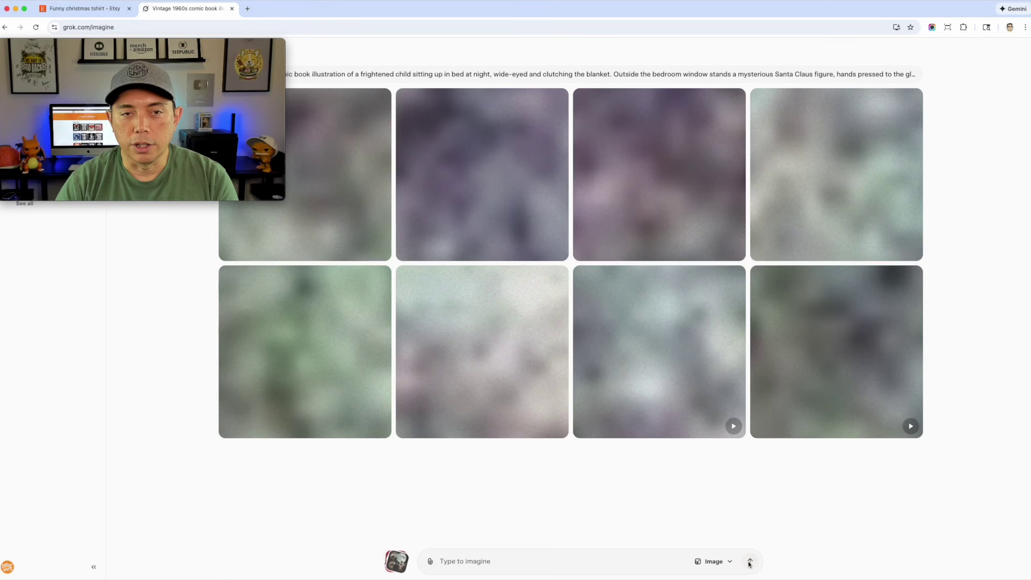
pyautogui.moveTo(174, 44); pyautogui.dragTo(173, 426)
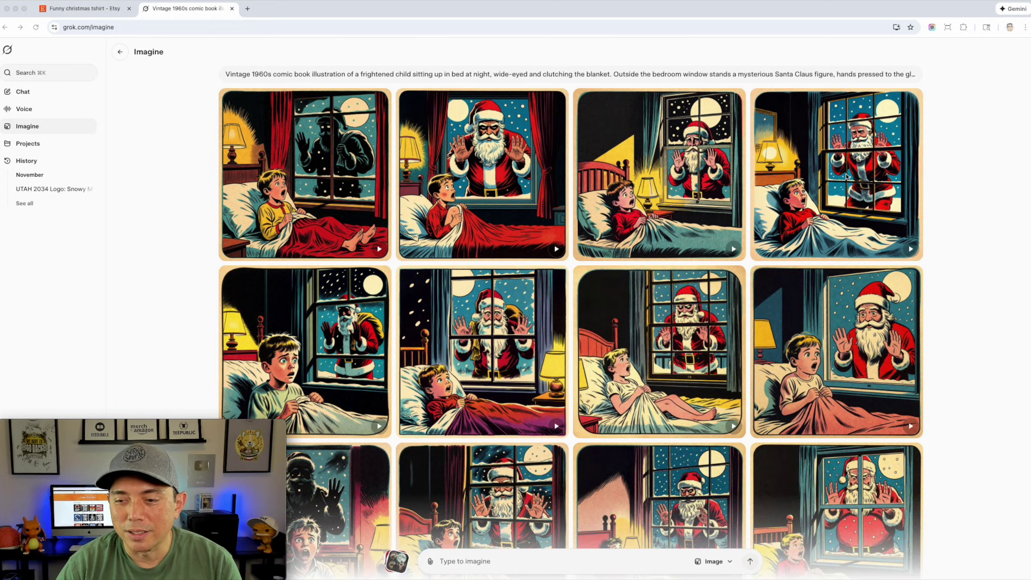
pyautogui.click(836, 166)
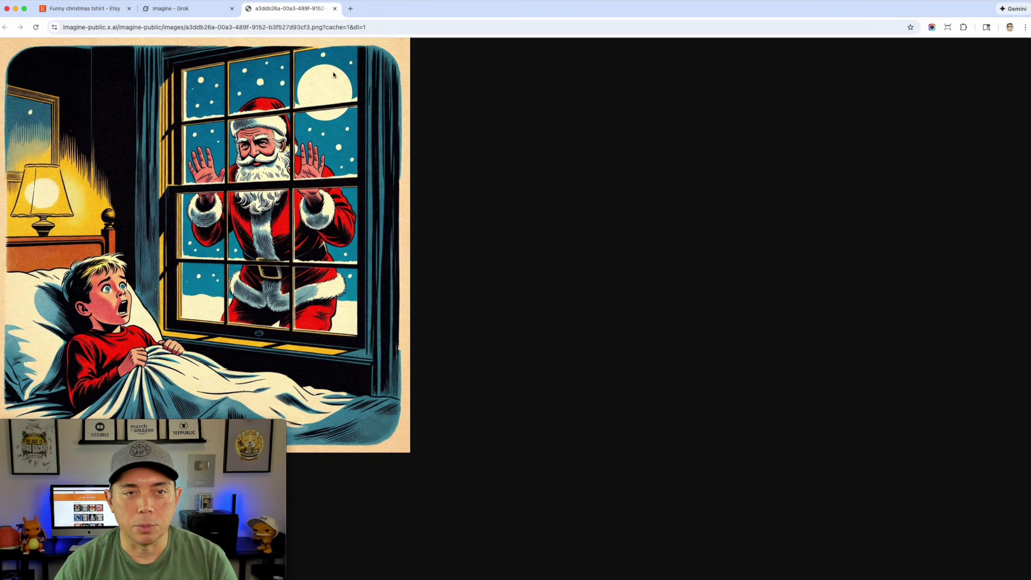
pyautogui.click(334, 9)
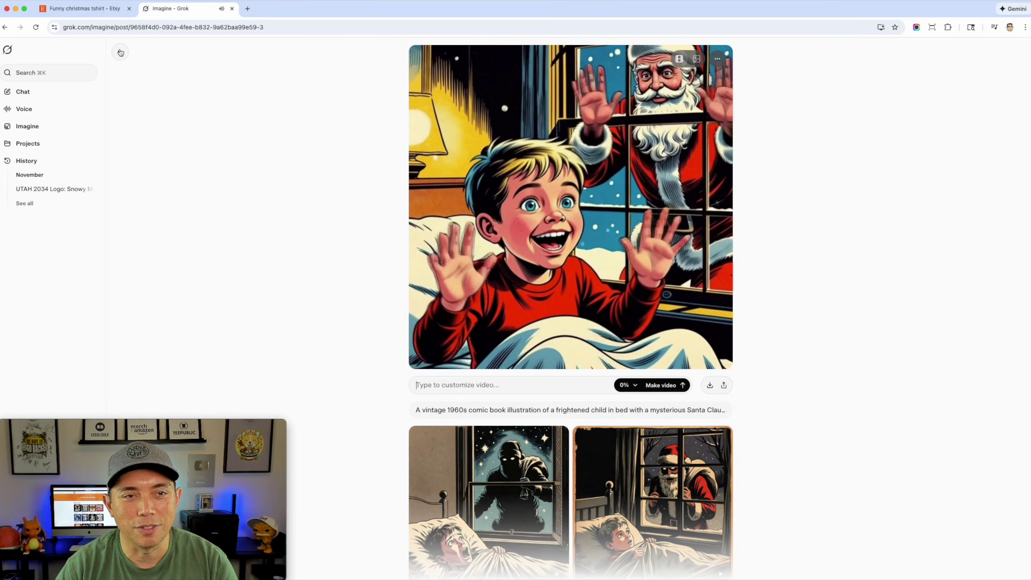
# Return to the generated set and look through the frightened-child variations with Santa at the window.
pyautogui.press('Escape')
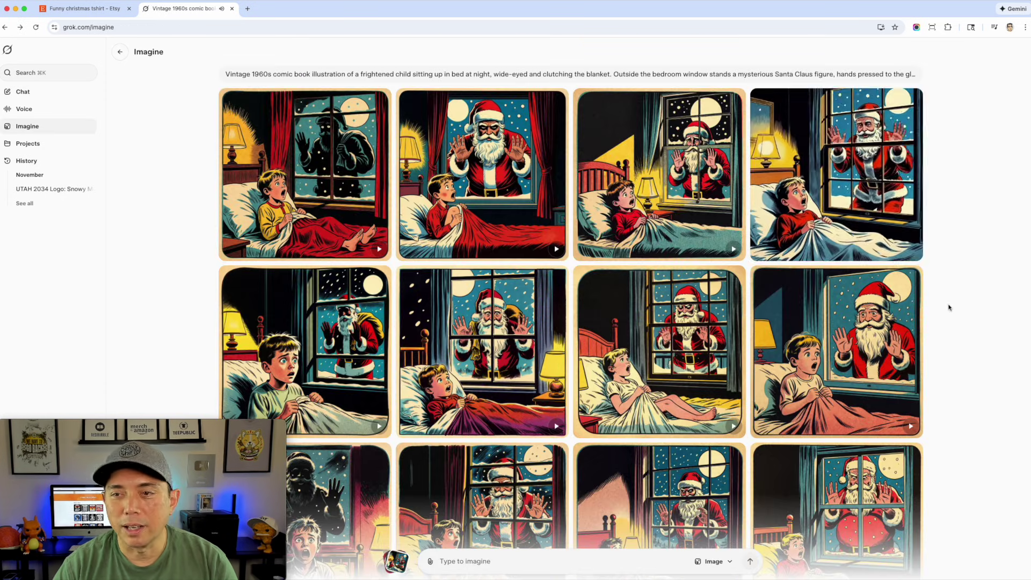
pyautogui.scroll(-2, 955, 337)
pyautogui.scroll(-5, 955, 338)
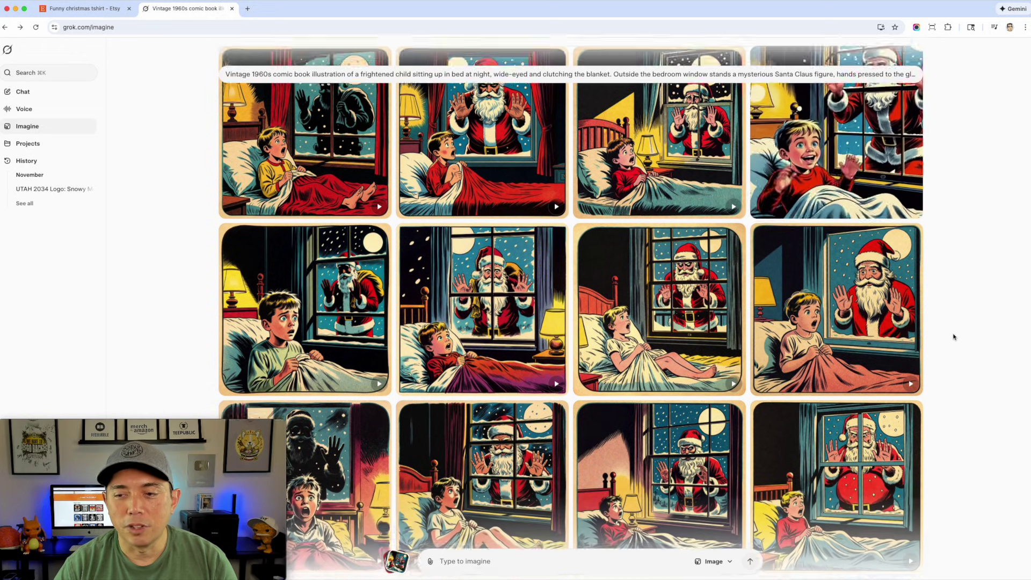
pyautogui.scroll(-5, 955, 338)
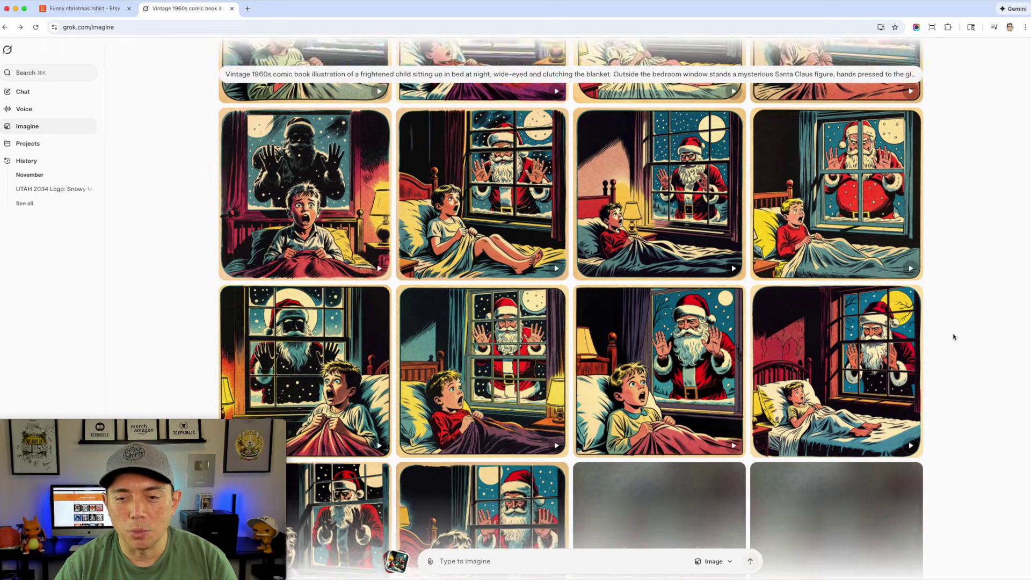
pyautogui.scroll(-3, 955, 337)
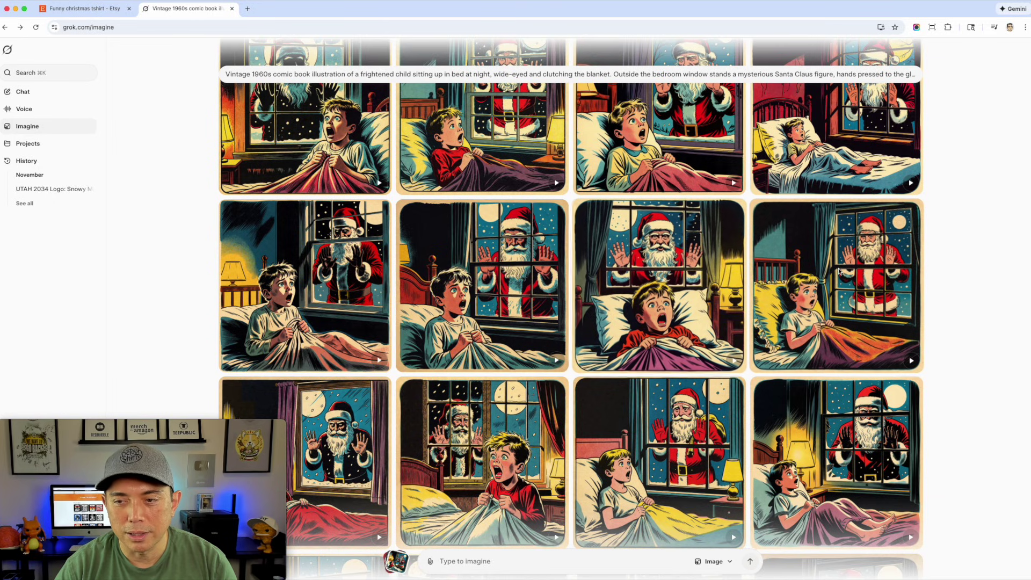
pyautogui.scroll(-1, 602, 290)
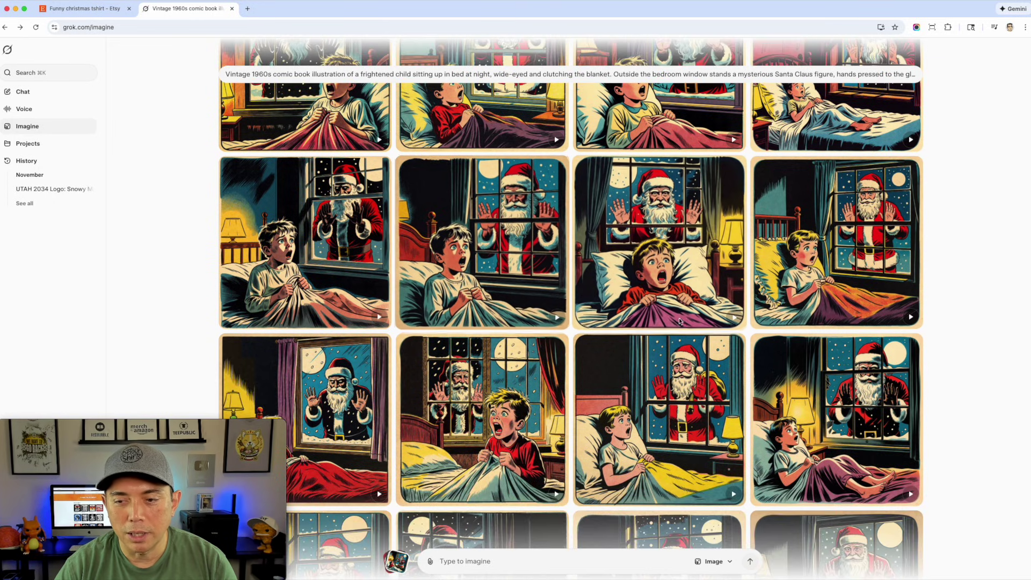
pyautogui.scroll(10, 498, 92)
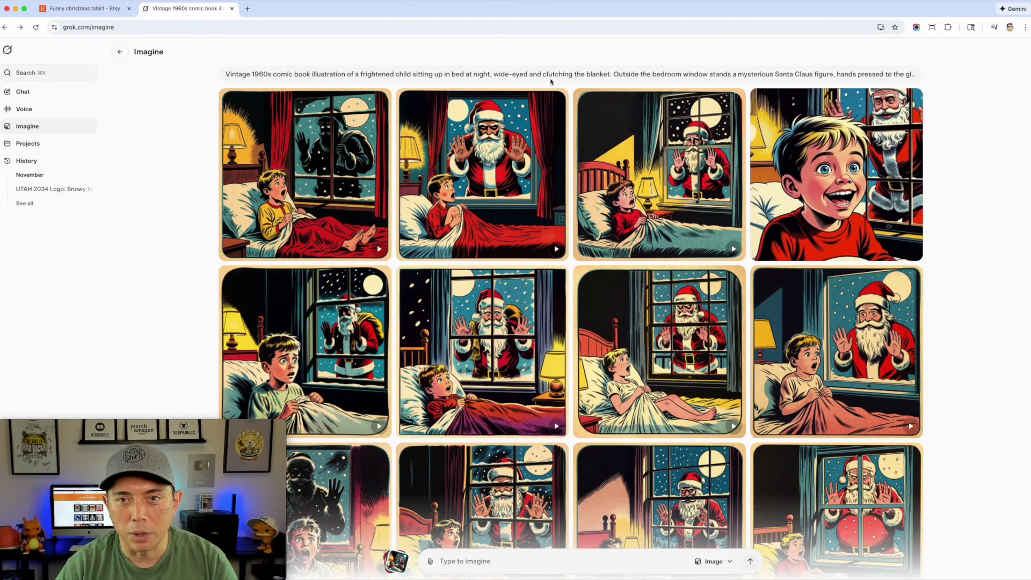
# Change the prompt's subject to "sleeping child", remove "wide-eyed and clutching the blanket", and generate a new set of images.
pyautogui.click(439, 73)
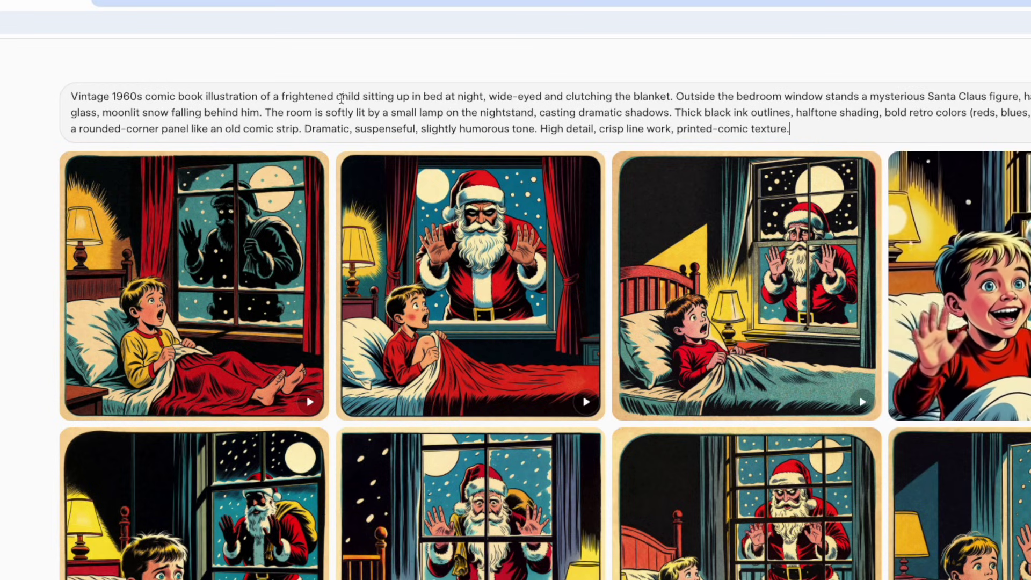
pyautogui.moveTo(284, 96); pyautogui.dragTo(483, 91)
pyautogui.write('sleeping child')
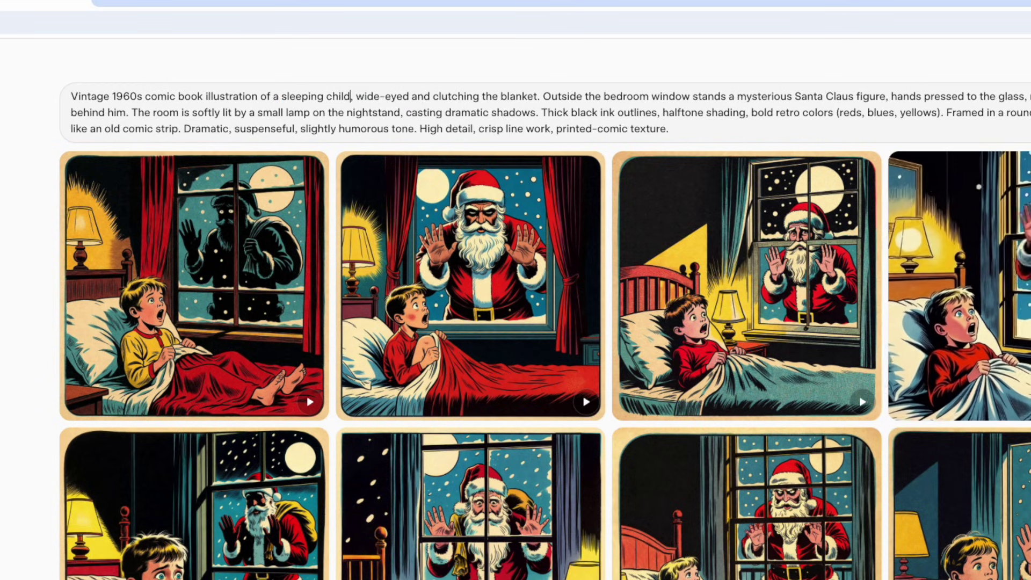
pyautogui.moveTo(356, 97); pyautogui.dragTo(537, 95)
pyautogui.press('BackSpace')
pyautogui.press('BackSpace')
pyautogui.press('BackSpace')
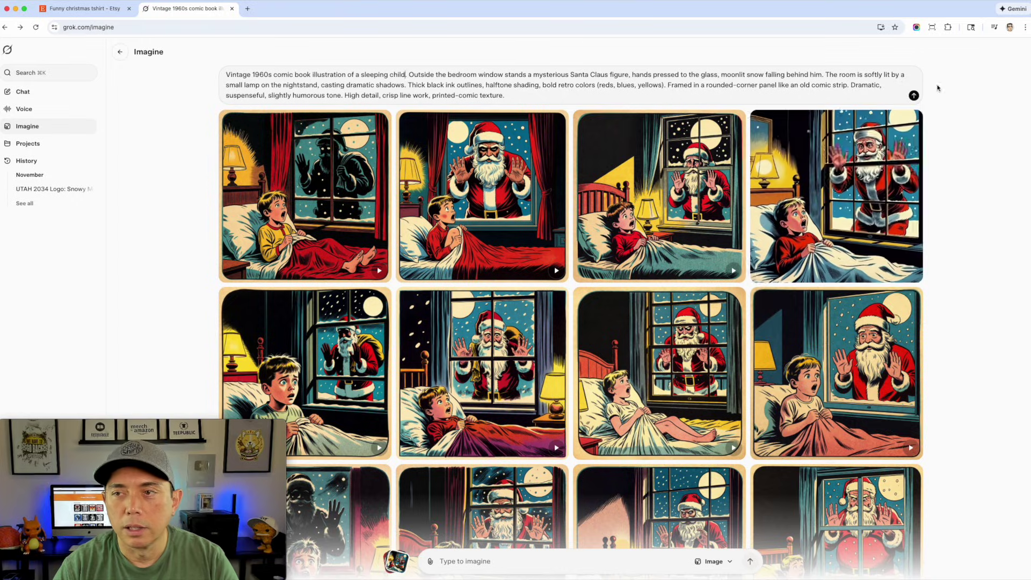
# Examine the generated sleeping-child variations to compare the Santa figures and room compositions.
pyautogui.scroll(-3, 846, 104)
pyautogui.scroll(-10, 845, 103)
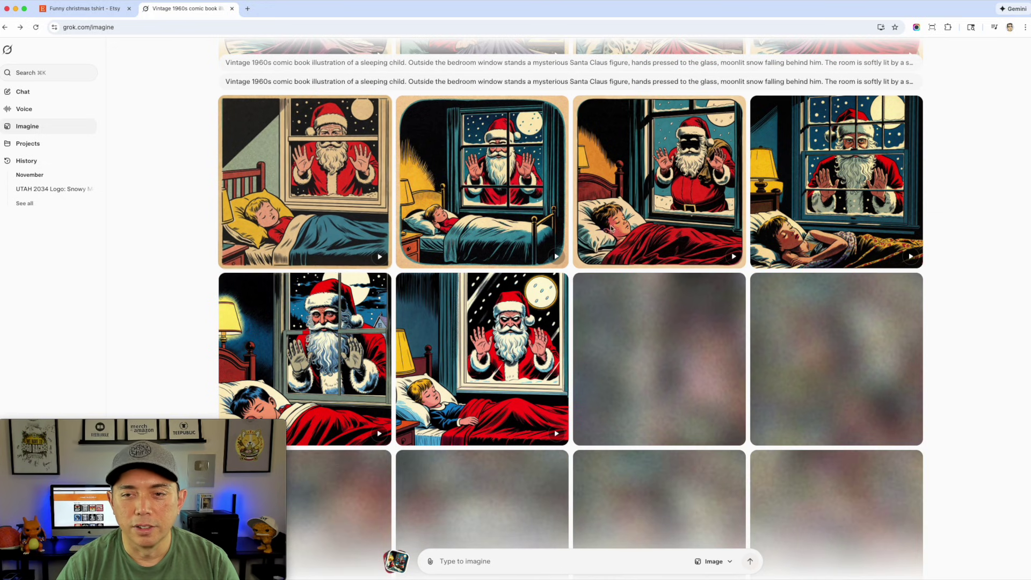
pyautogui.scroll(-1, 537, 280)
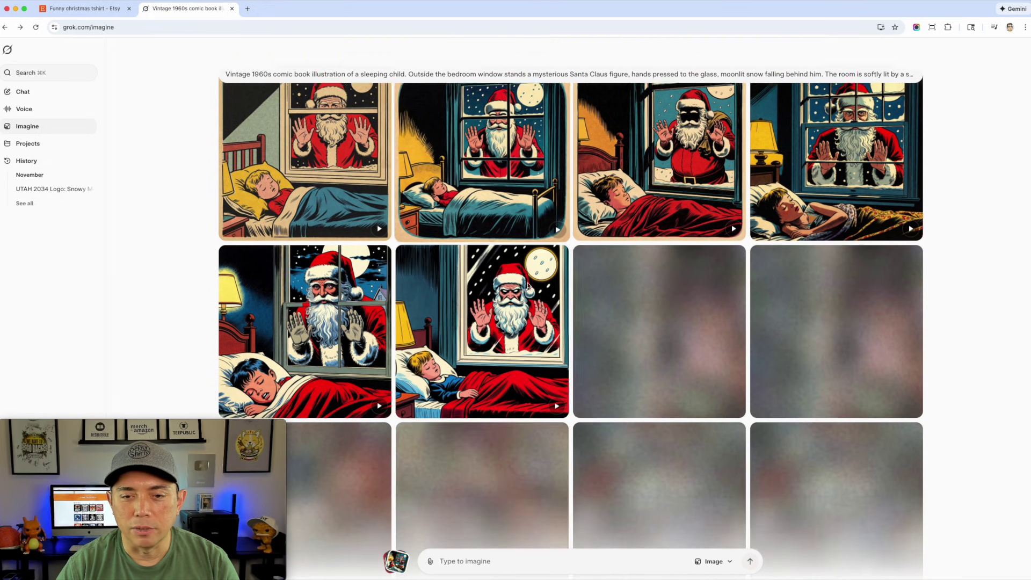
pyautogui.scroll(-2, 484, 307)
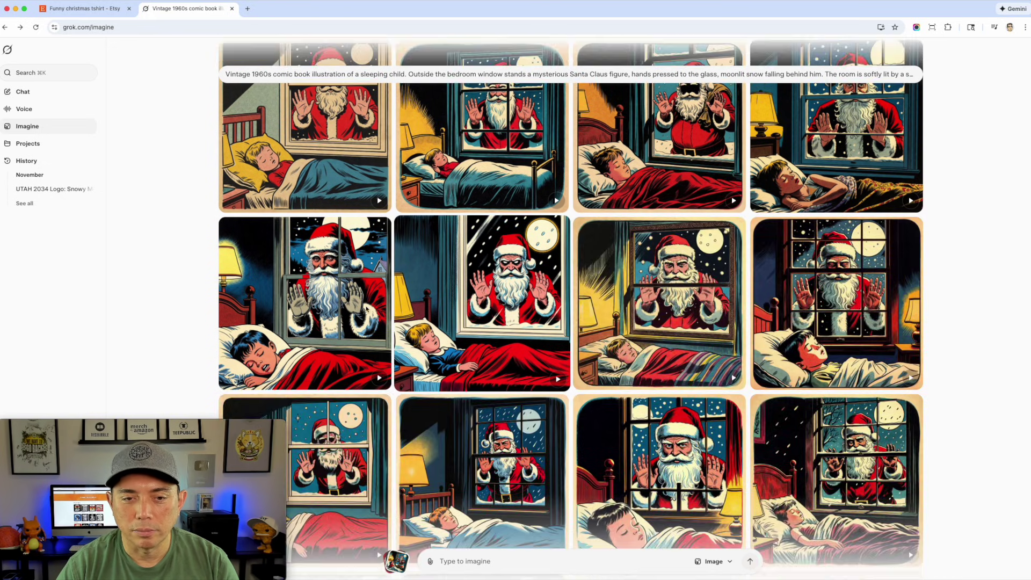
pyautogui.scroll(-2, 520, 305)
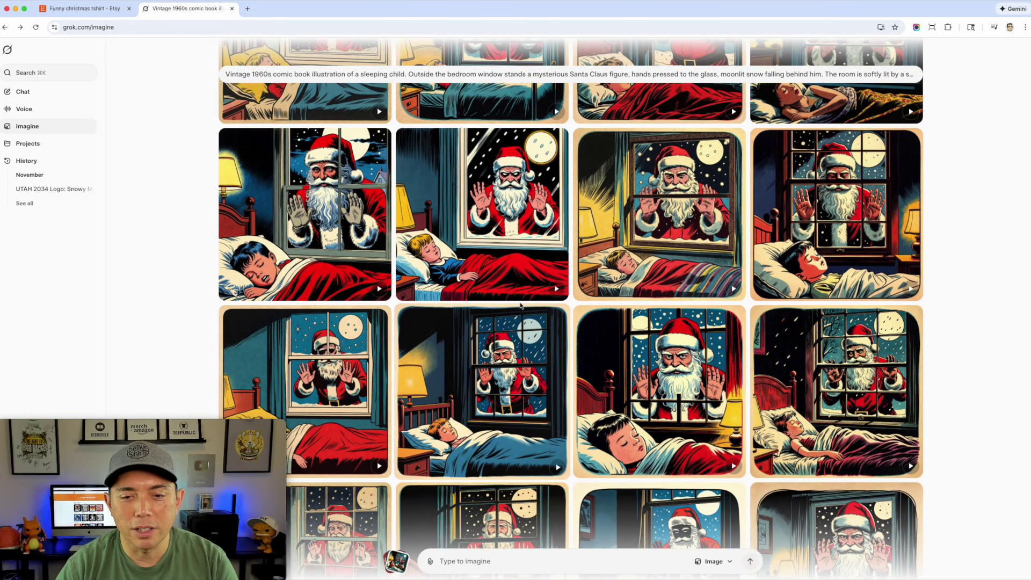
pyautogui.scroll(-1, 520, 305)
pyautogui.scroll(3, 520, 305)
pyautogui.scroll(1, 520, 305)
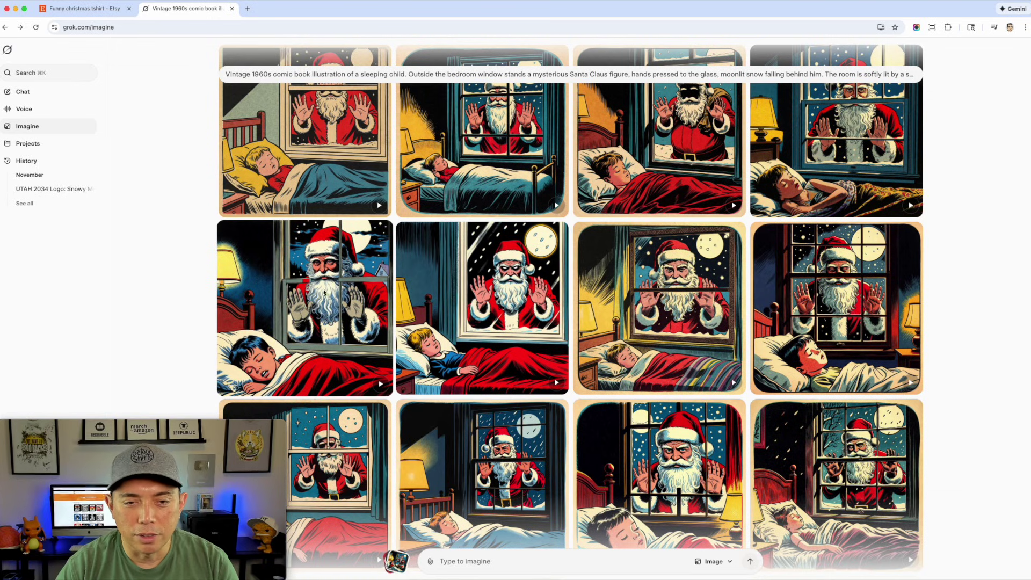
pyautogui.scroll(1, 500, 321)
pyautogui.scroll(1, 538, 314)
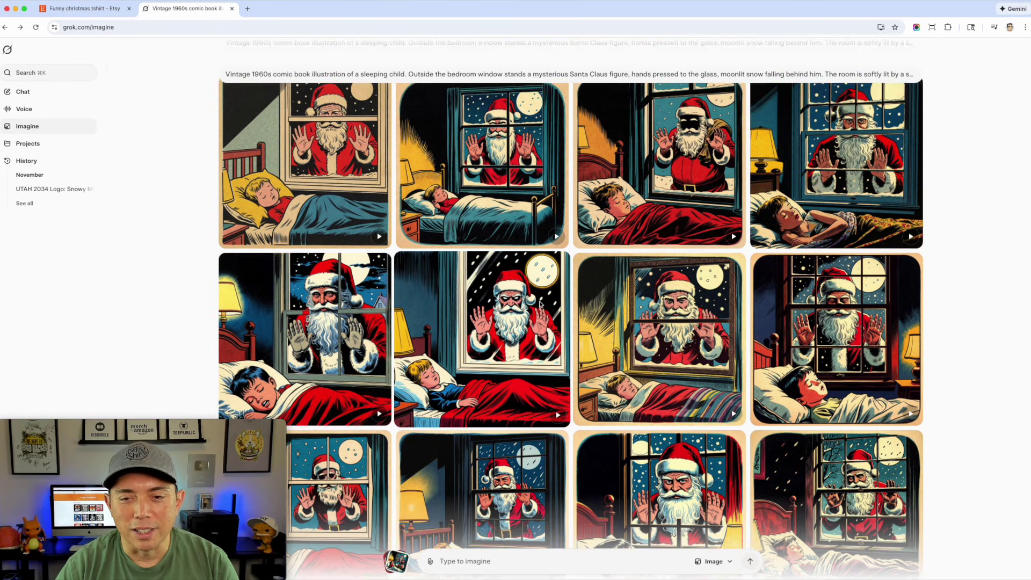
# Download the image of the blond child asleep under a red blanket with the glaring Santa below a full moon.
pyautogui.click(518, 333)
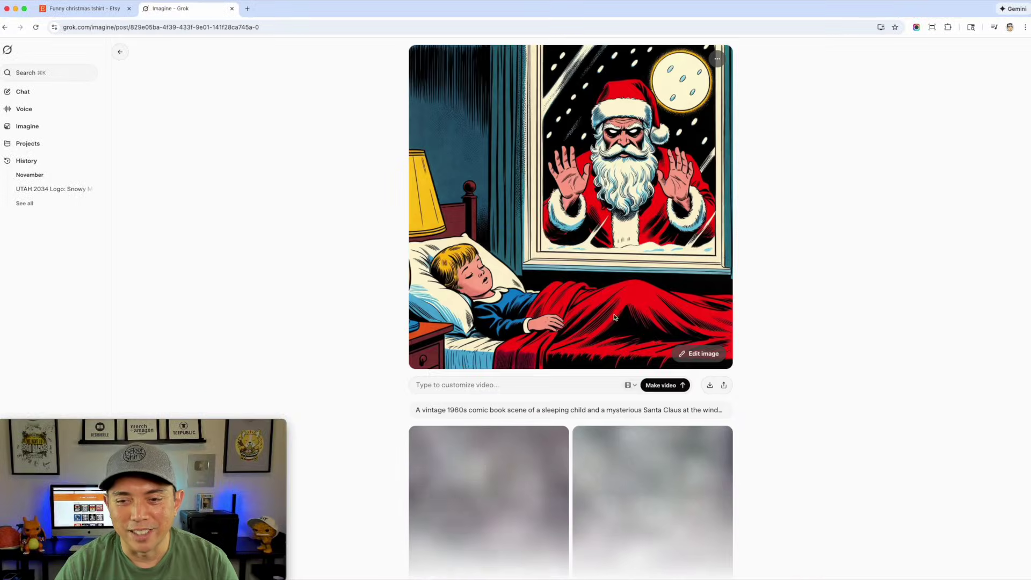
pyautogui.click(710, 385)
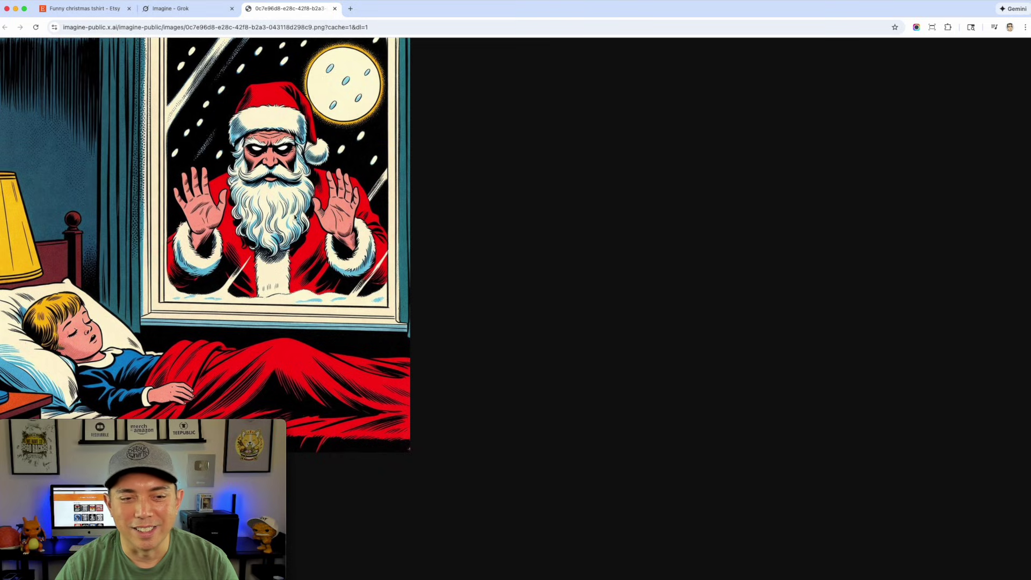
pyautogui.moveTo(295, 217); pyautogui.dragTo(991, 452)
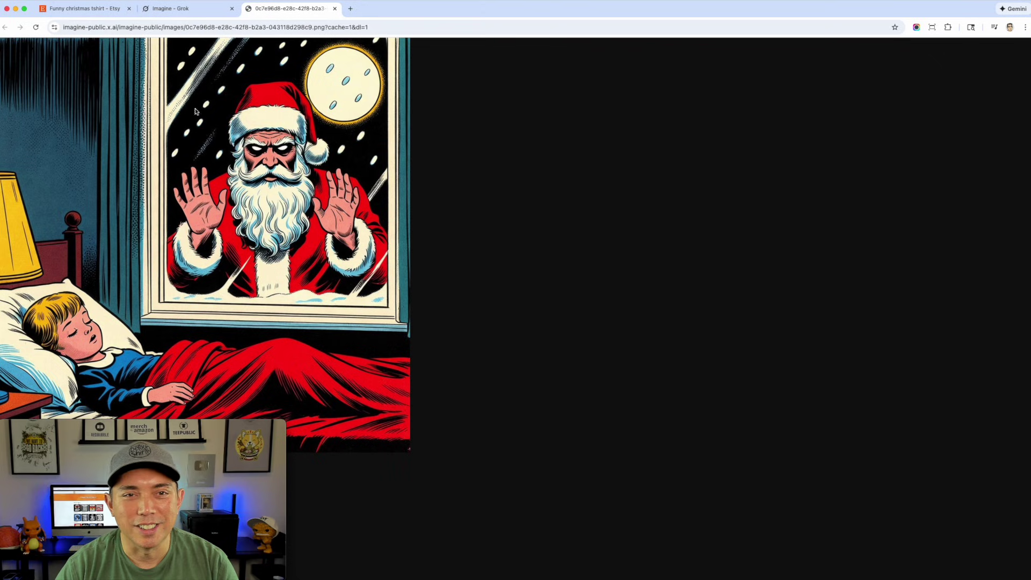
pyautogui.click(335, 9)
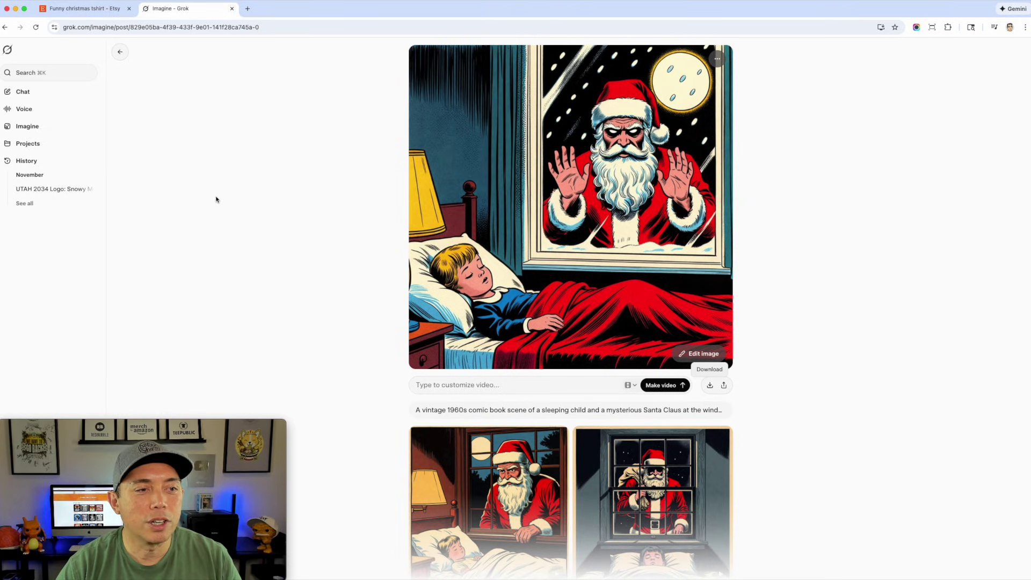
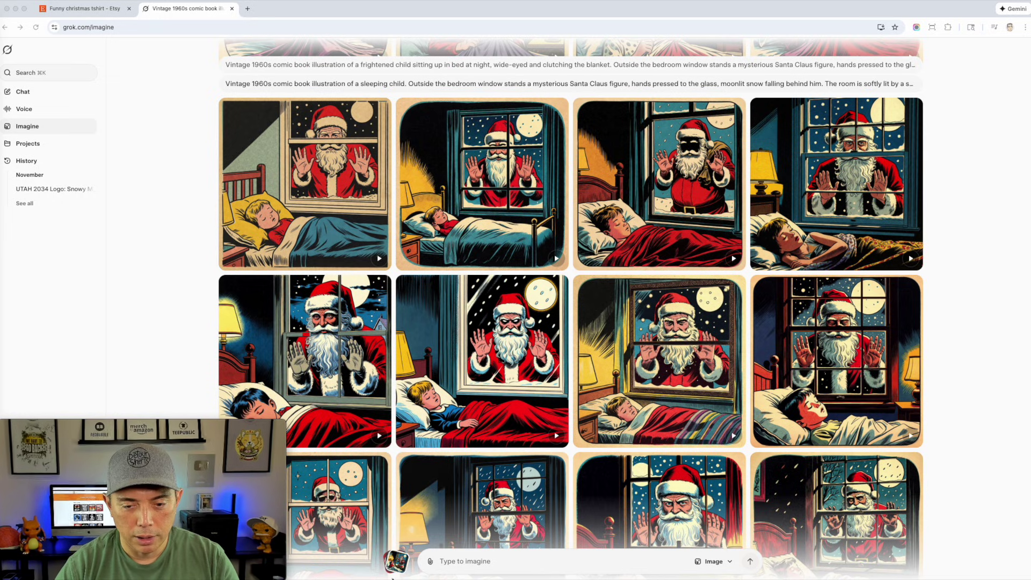
# Generate images from a new 1960s comic prompt: boy and girl decorating a Christmas tree by a window, wooden chair, dog, presents, snowflakes, solid white background.
pyautogui.click(445, 561)
pyautogui.write('Vintage 1960s comic book illustration two children, a boy and a girl, decorating a Christmas tree by a window. One of the kids is on a wooden chair. The is a dog and wrapped presents on the floor around them. There are snow flakes around to fill the spaces. All on solid white background. Thick black ink outlines, halftone shading, bold retro colors (reds, blues, yellows). High detail, crisp line work, printed-comic texture.')
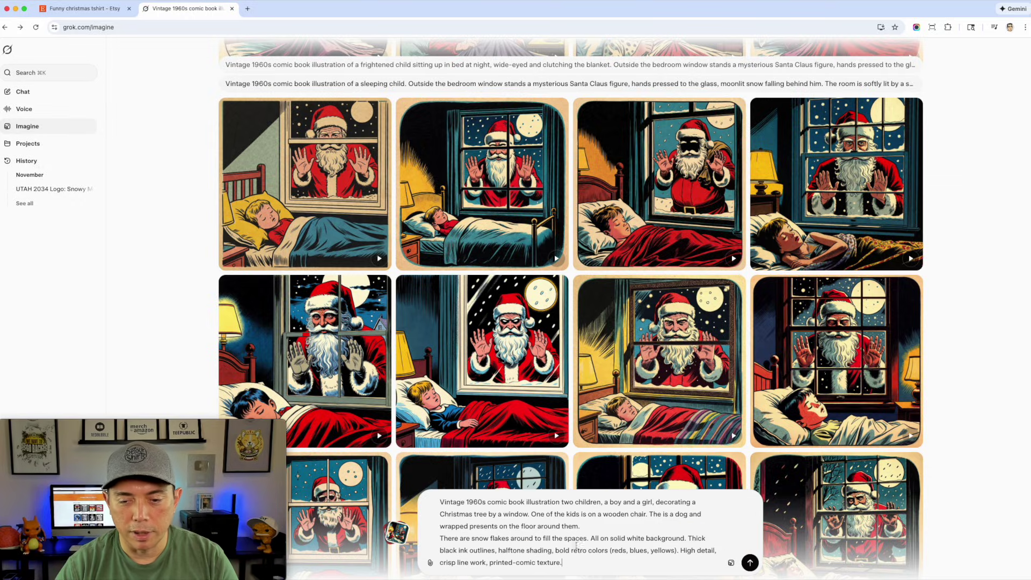
pyautogui.click(750, 562)
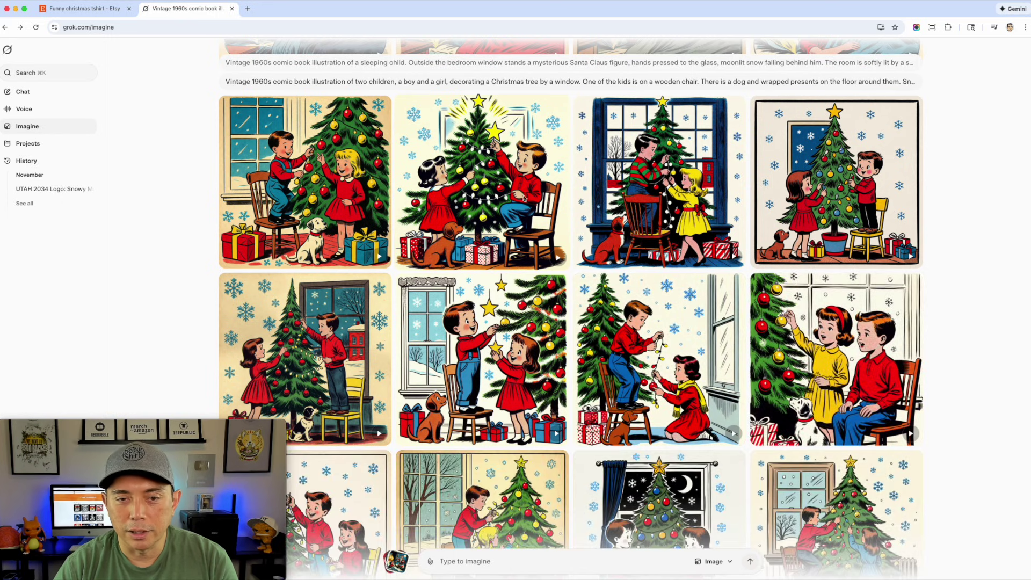
# Download the image of the boy on a chair holding a yellow star beside the tree, and return to the results.
pyautogui.click(514, 177)
pyautogui.click(709, 387)
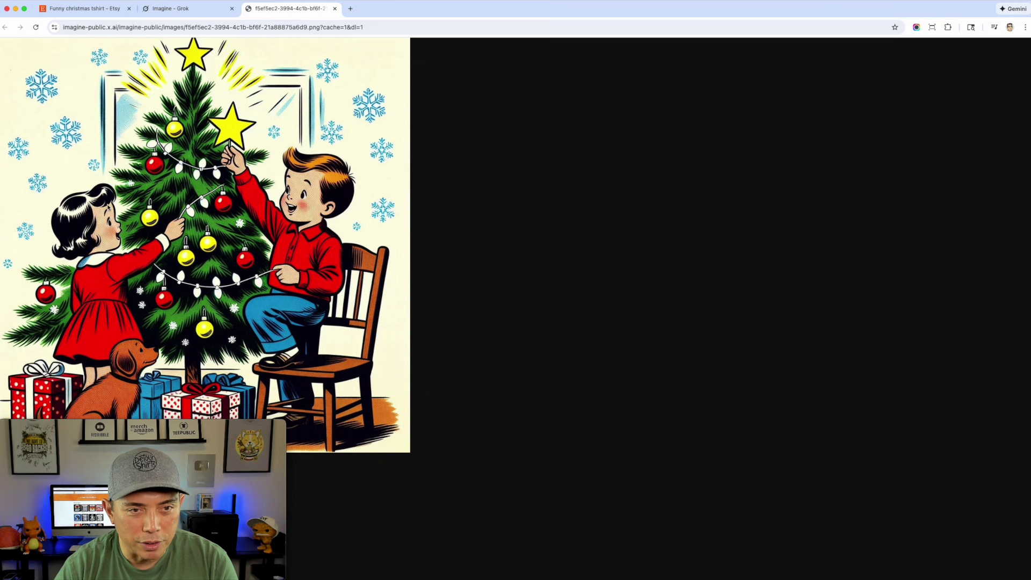
pyautogui.click(335, 8)
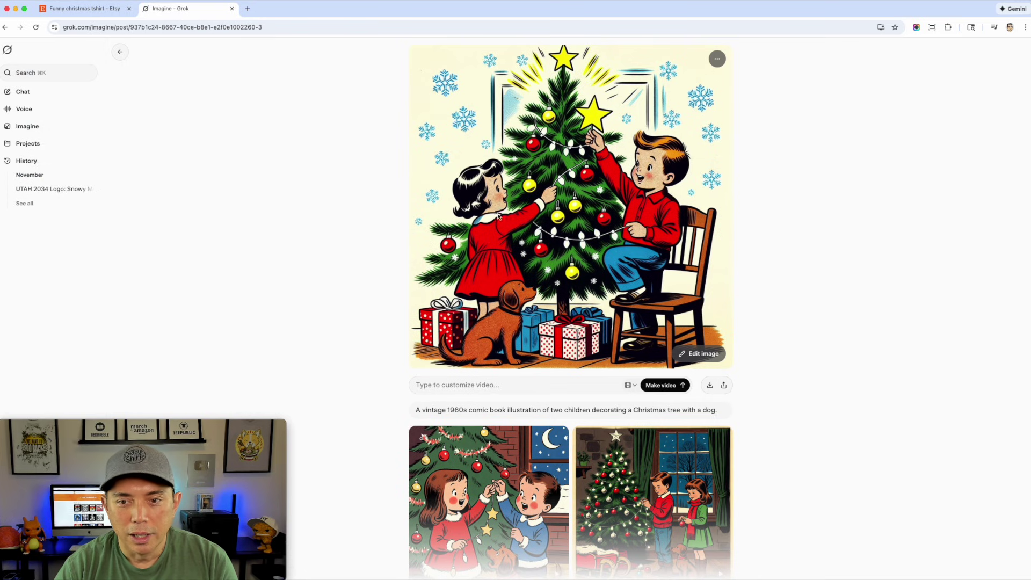
pyautogui.click(119, 52)
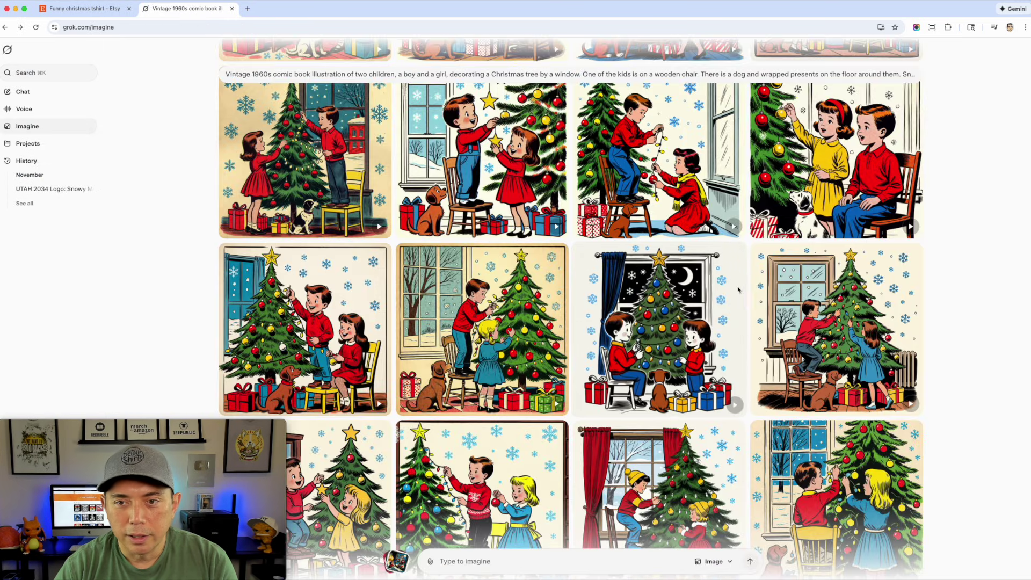
# Download the image of two children and a dog in front of the tree with a crescent moon in the window.
pyautogui.scroll(-1, 675, 336)
pyautogui.scroll(-5, 676, 336)
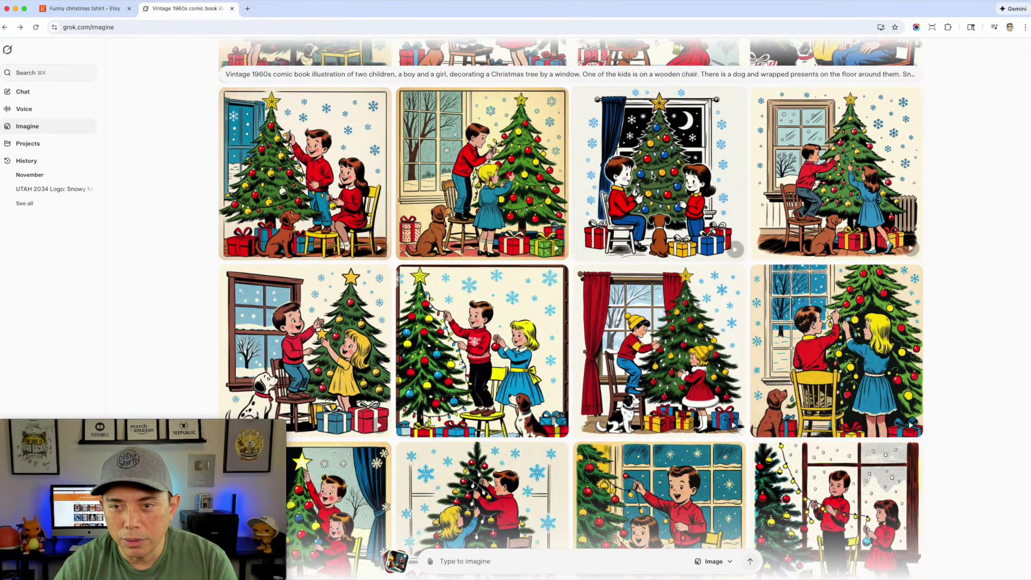
pyautogui.click(670, 168)
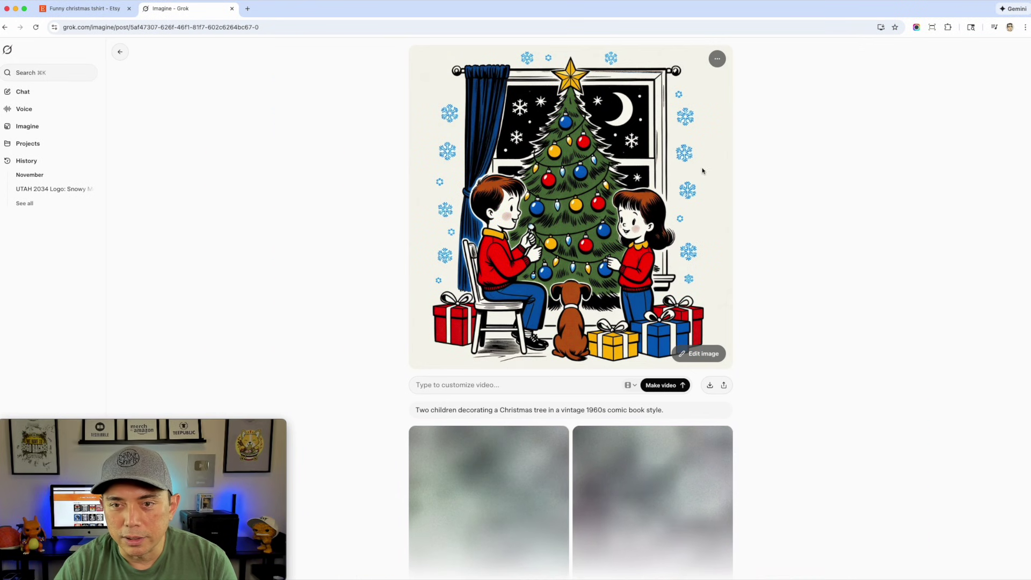
pyautogui.click(710, 386)
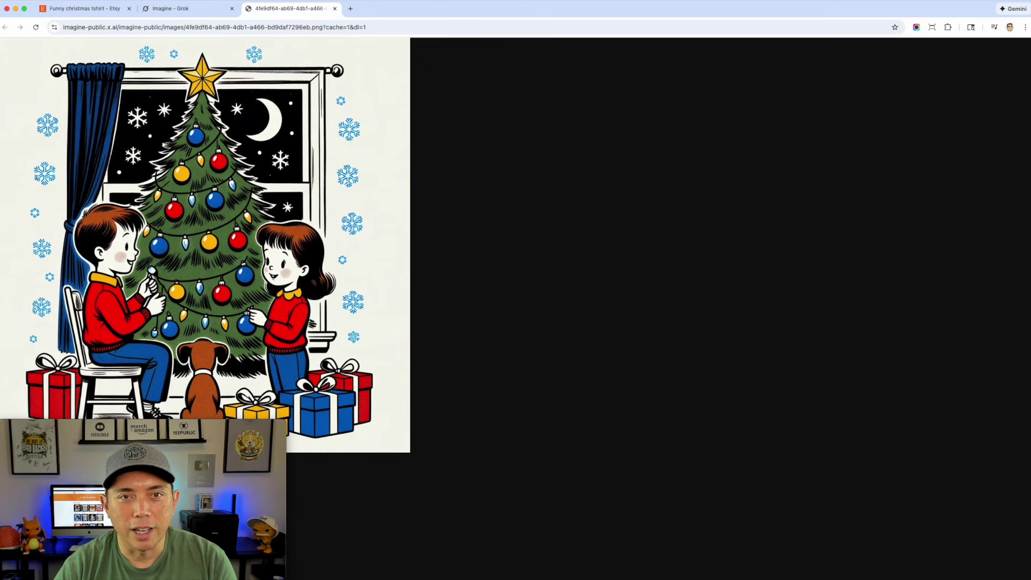
pyautogui.click(335, 9)
# Look through the related vintage tree-decorating images offered below the downloaded picture.
pyautogui.scroll(-5, 543, 340)
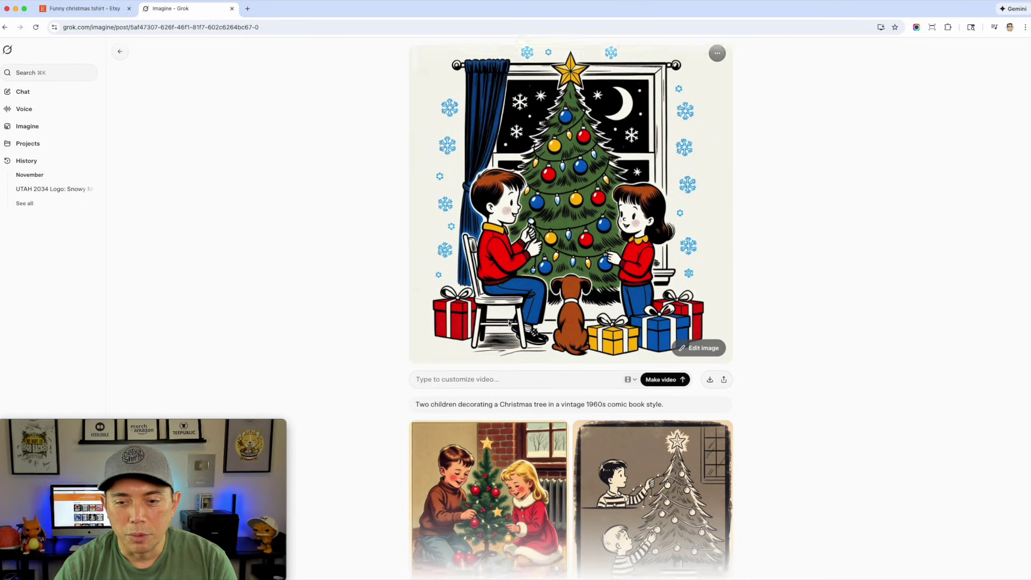
pyautogui.scroll(-1, 543, 340)
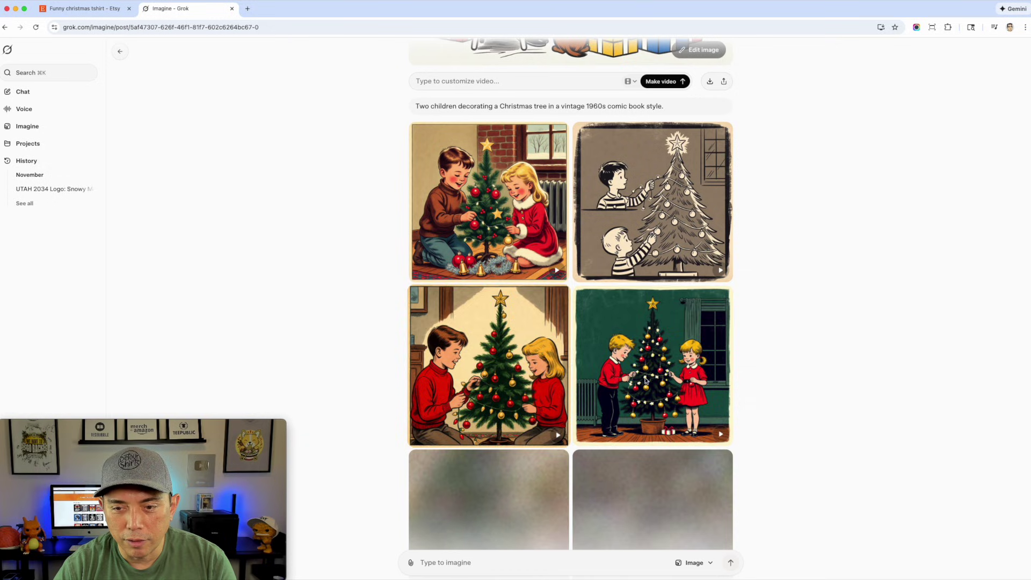
pyautogui.scroll(-4, 592, 389)
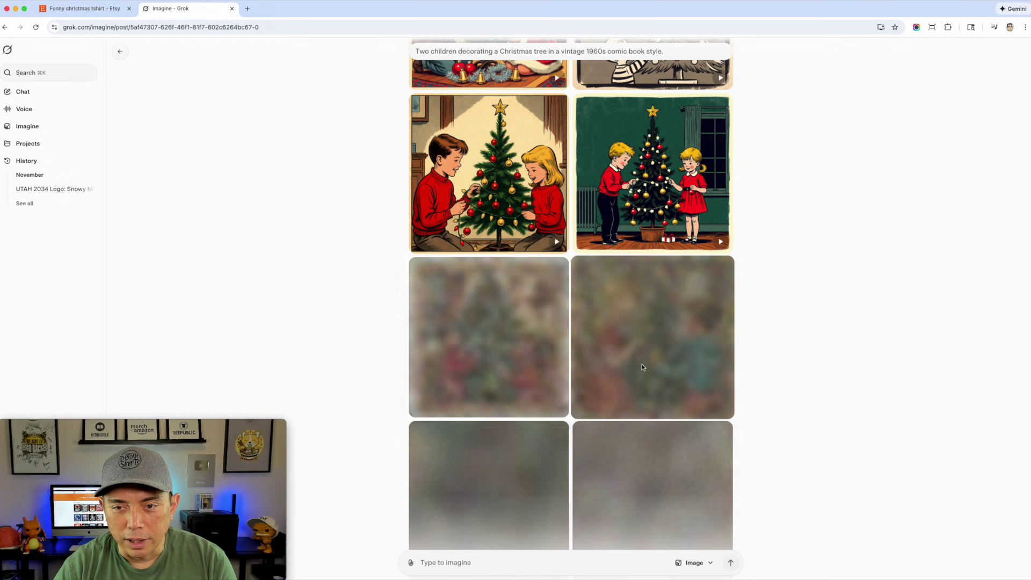
# Skim the remaining related tree-decorating images and return to the generated results.
pyautogui.scroll(5, 643, 365)
pyautogui.scroll(-7, 585, 337)
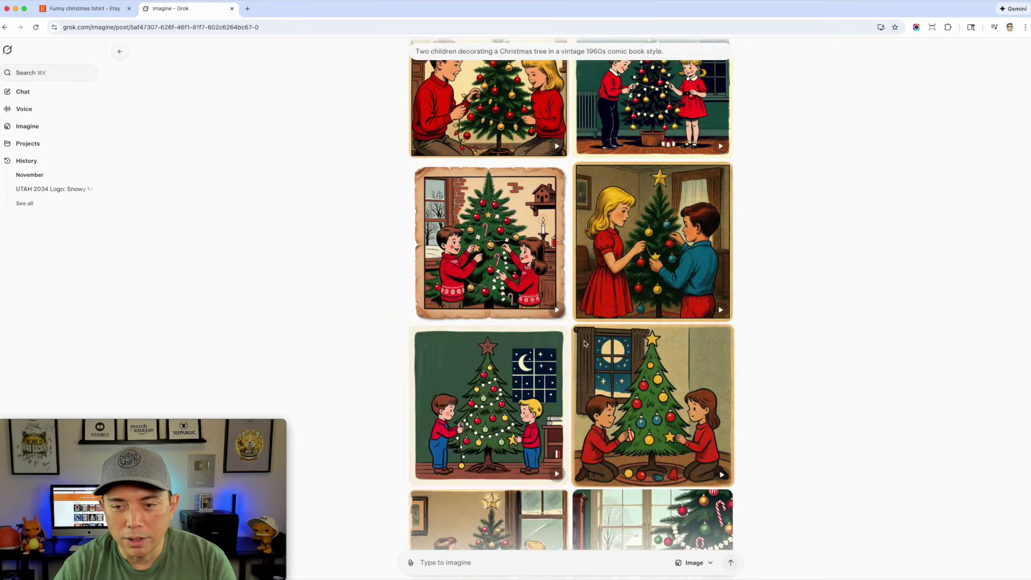
pyautogui.scroll(10, 158, 84)
pyautogui.click(120, 51)
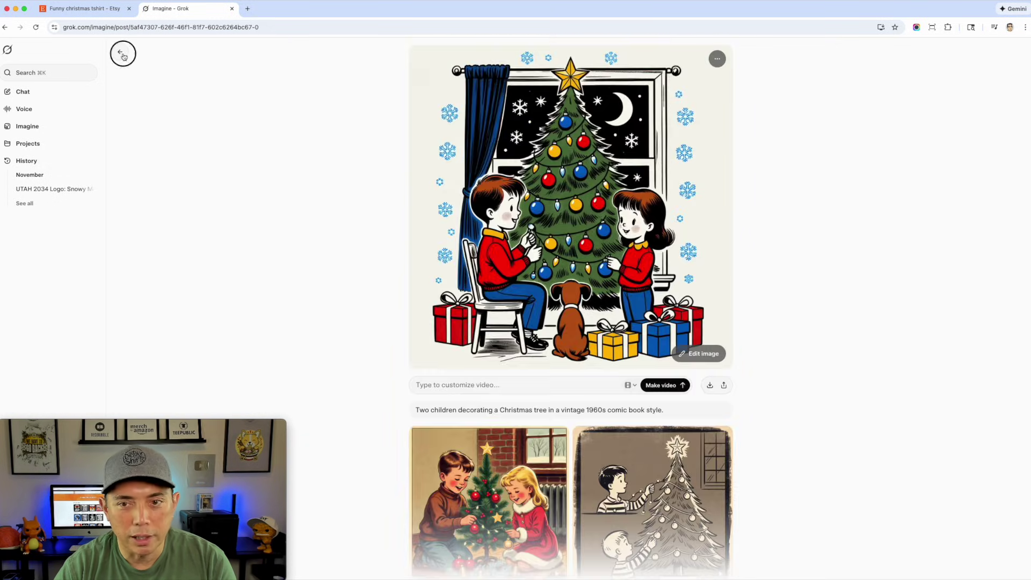
# Download the image of the boy on a red chair and the blonde girl in red with a black-and-white dog, and return to the results.
pyautogui.scroll(-6, 604, 356)
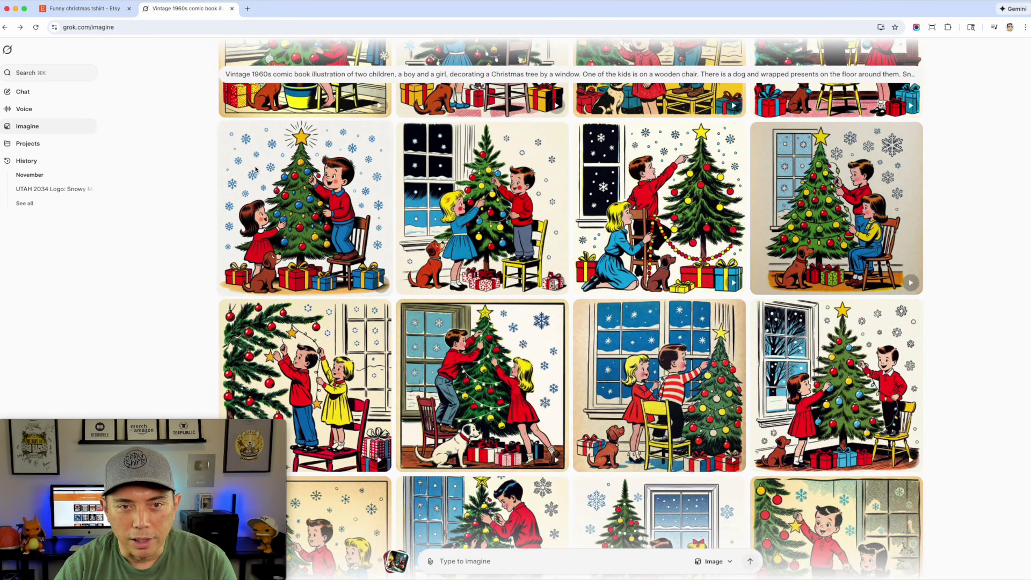
pyautogui.scroll(-5, 663, 281)
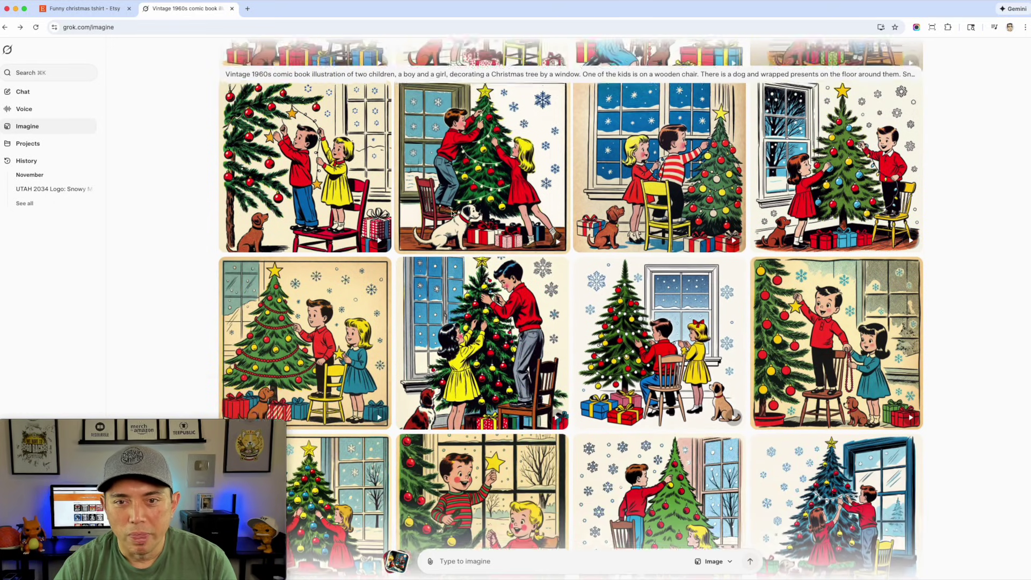
pyautogui.scroll(1, 452, 213)
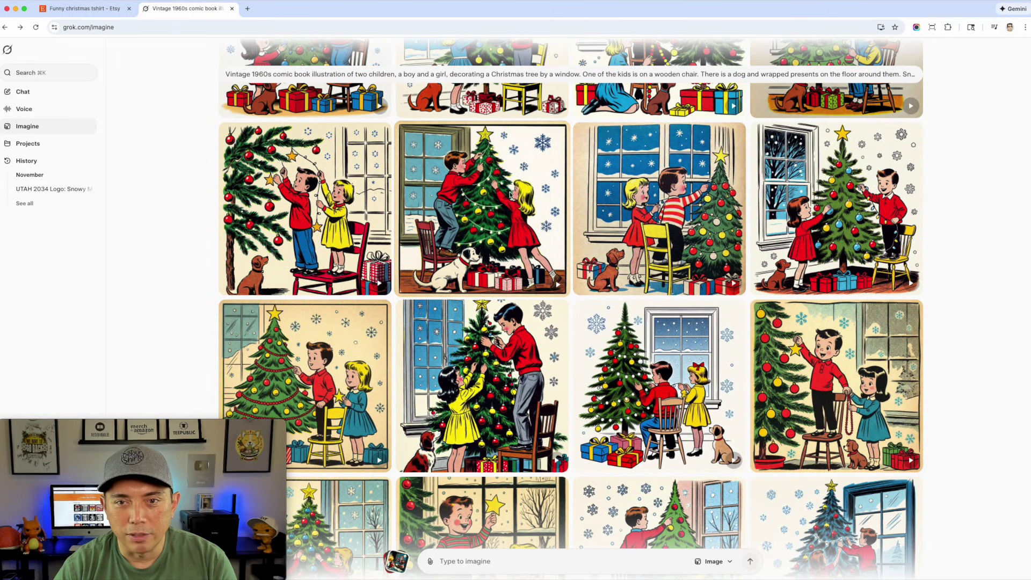
pyautogui.scroll(-1, 498, 243)
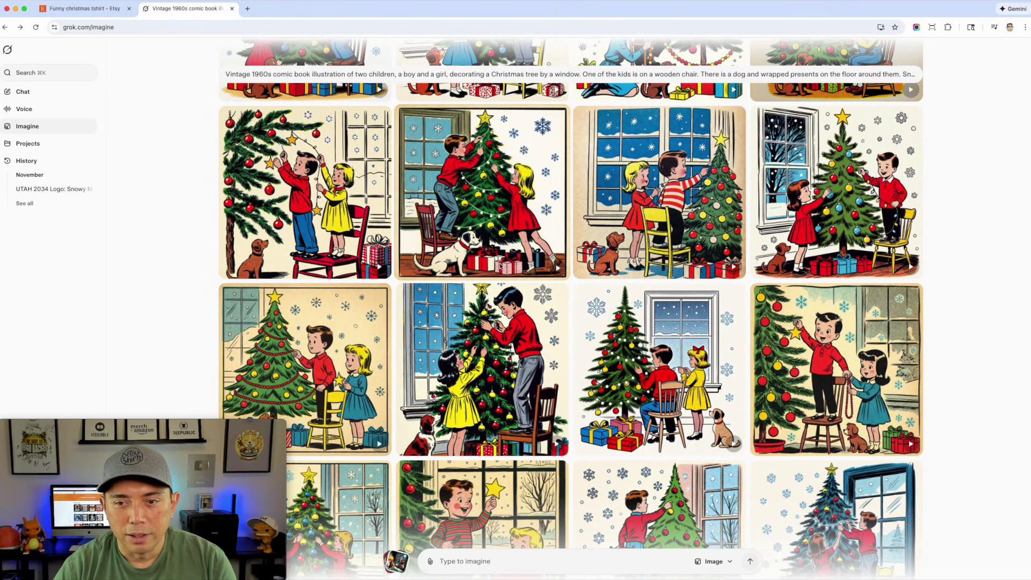
pyautogui.click(471, 166)
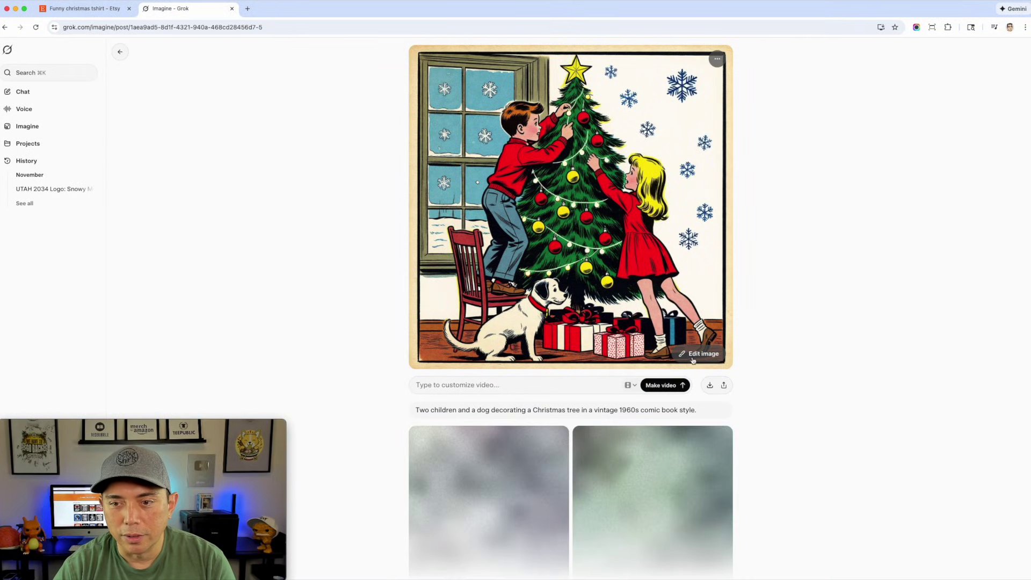
pyautogui.click(711, 385)
pyautogui.moveTo(288, 215); pyautogui.dragTo(936, 471)
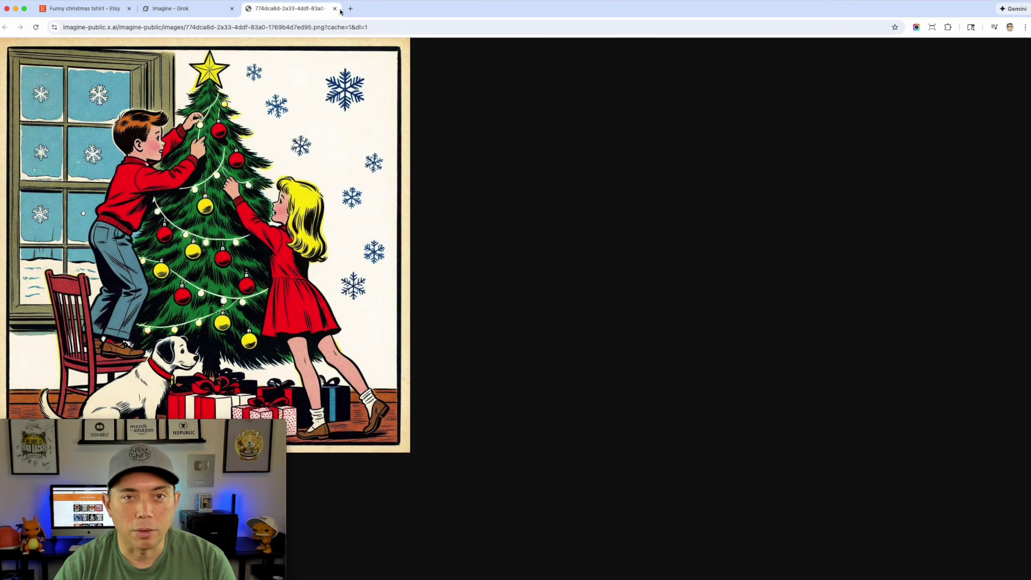
pyautogui.click(335, 9)
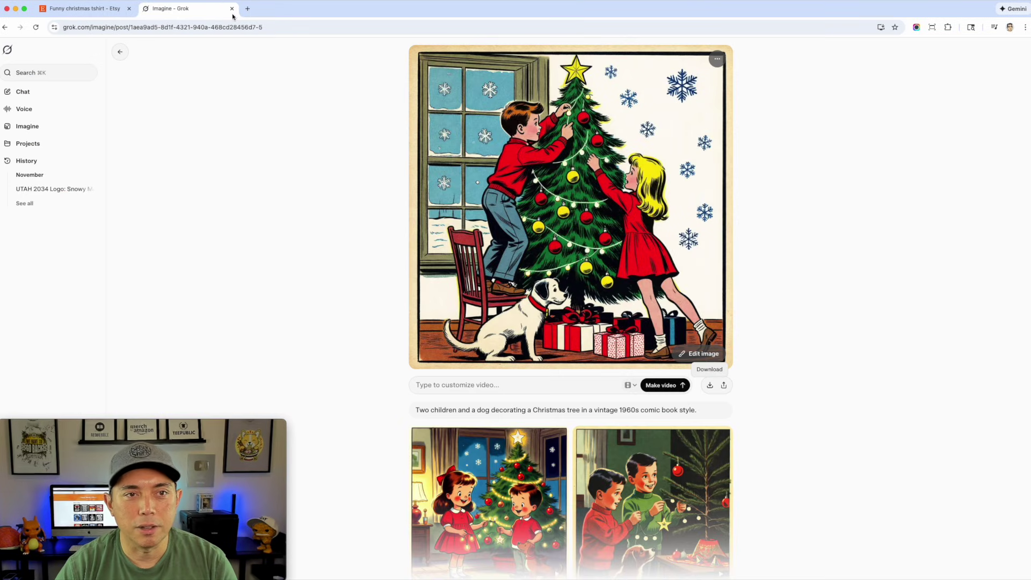
pyautogui.click(120, 52)
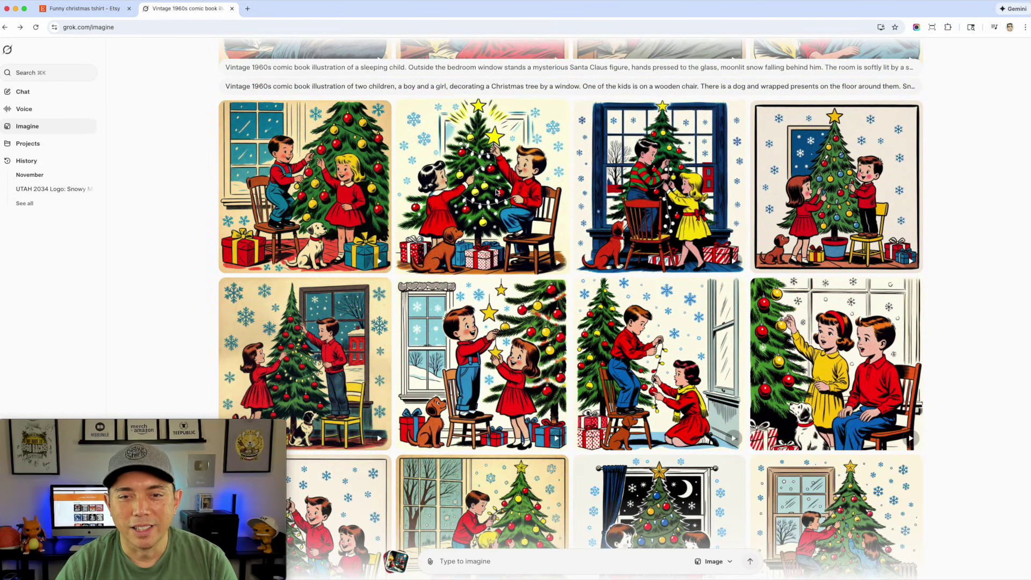
# Generate a video from the image of the seated boy holding a yellow star, using "Have them decorating the tree" and the Fun preset.
pyautogui.click(496, 192)
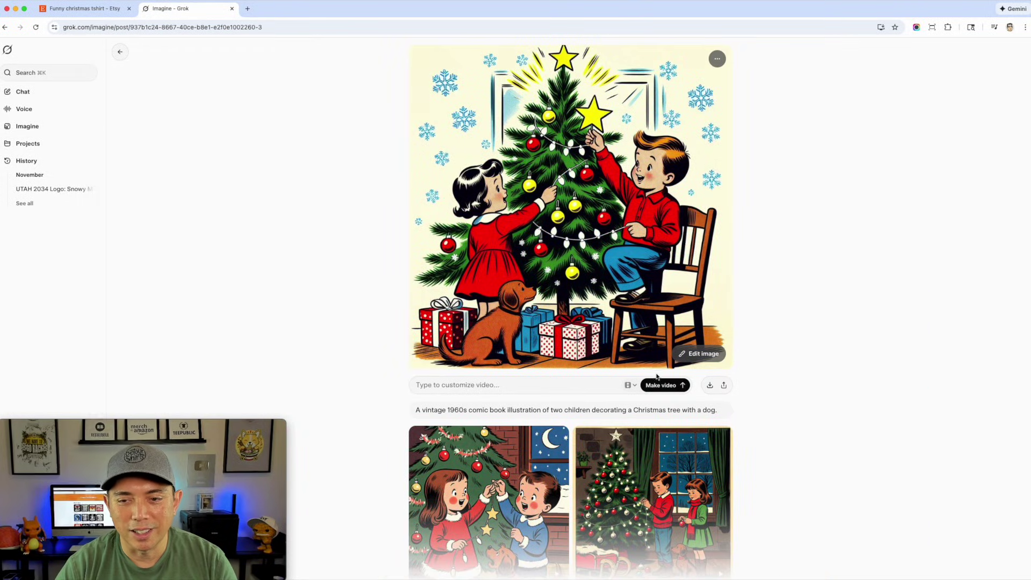
pyautogui.click(441, 386)
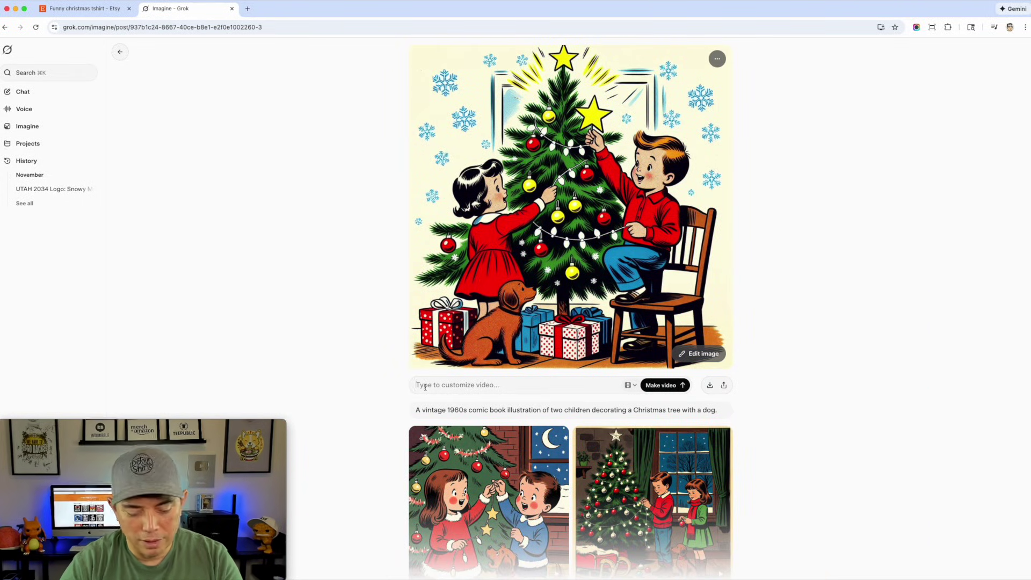
pyautogui.write('Have them ')
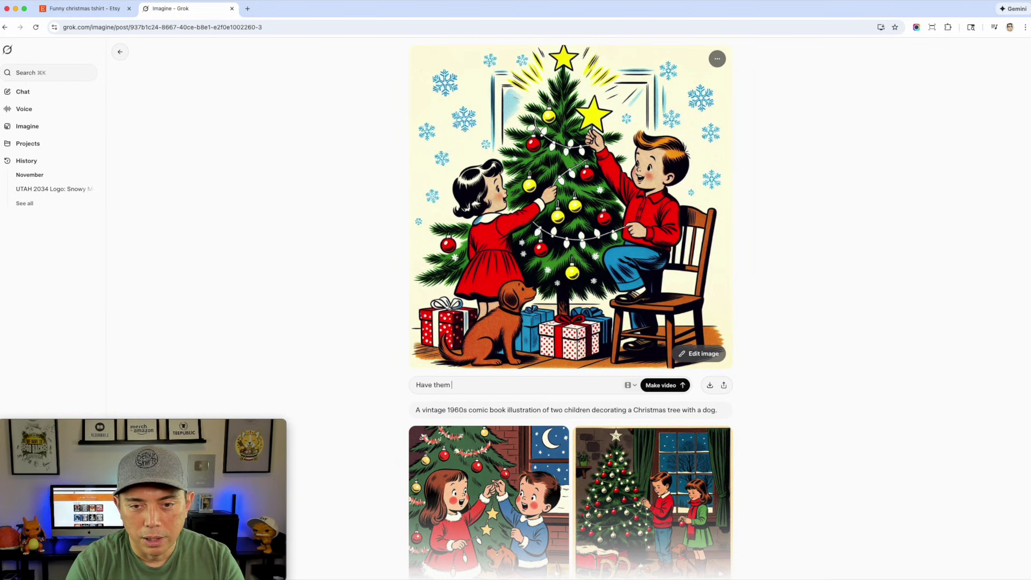
pyautogui.write('decorating t')
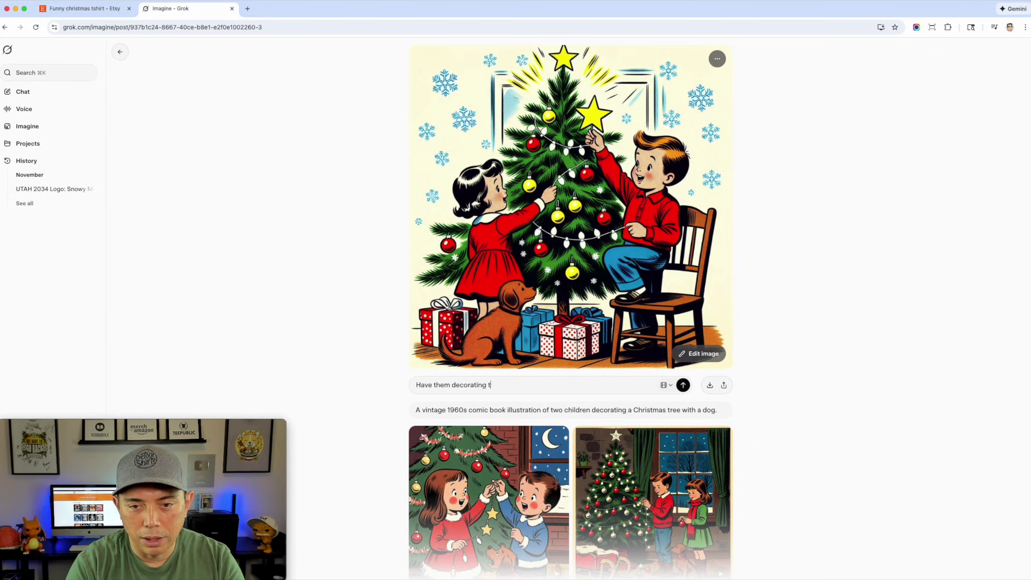
pyautogui.write('he te')
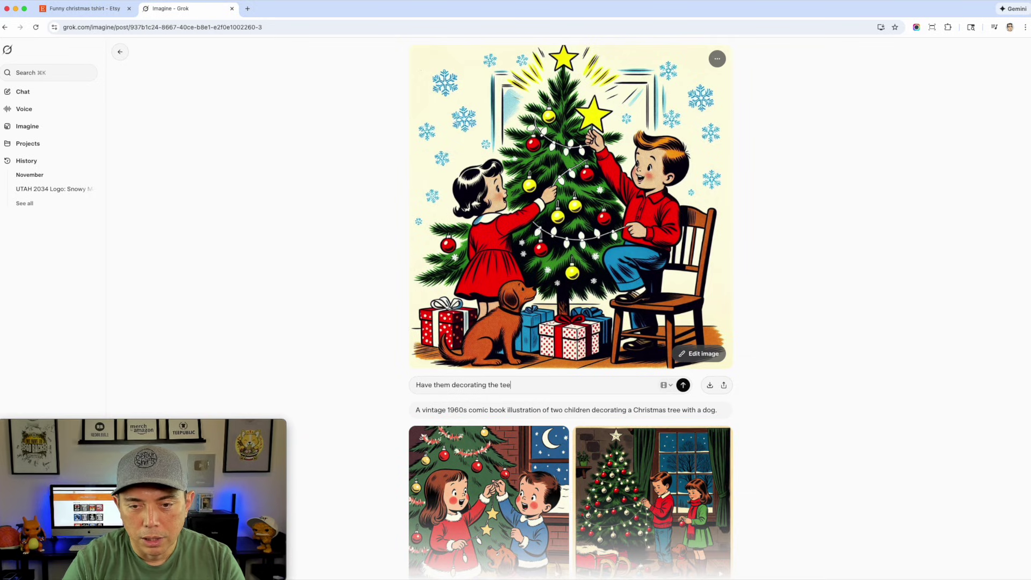
pyautogui.write('ee')
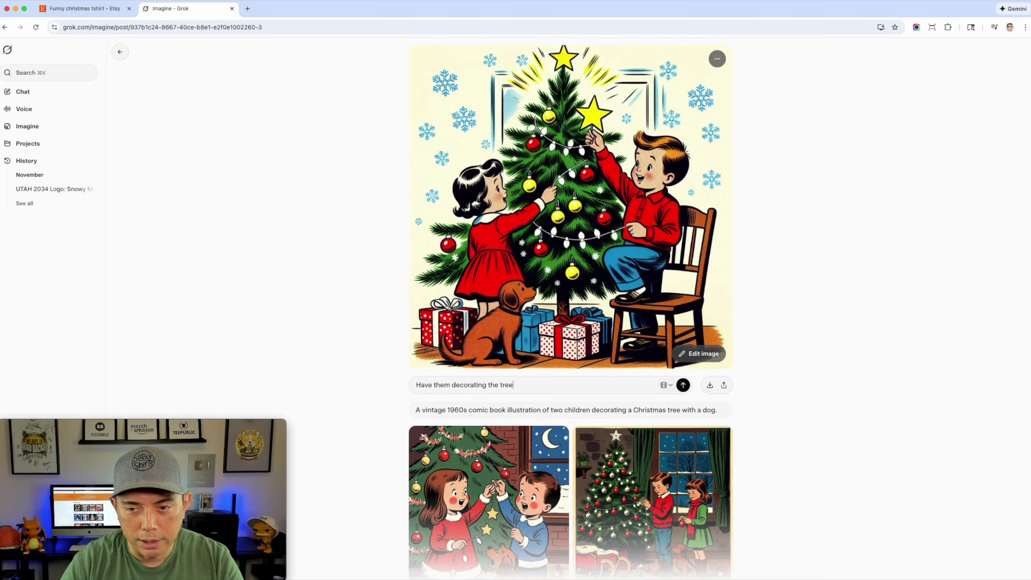
pyautogui.click(671, 386)
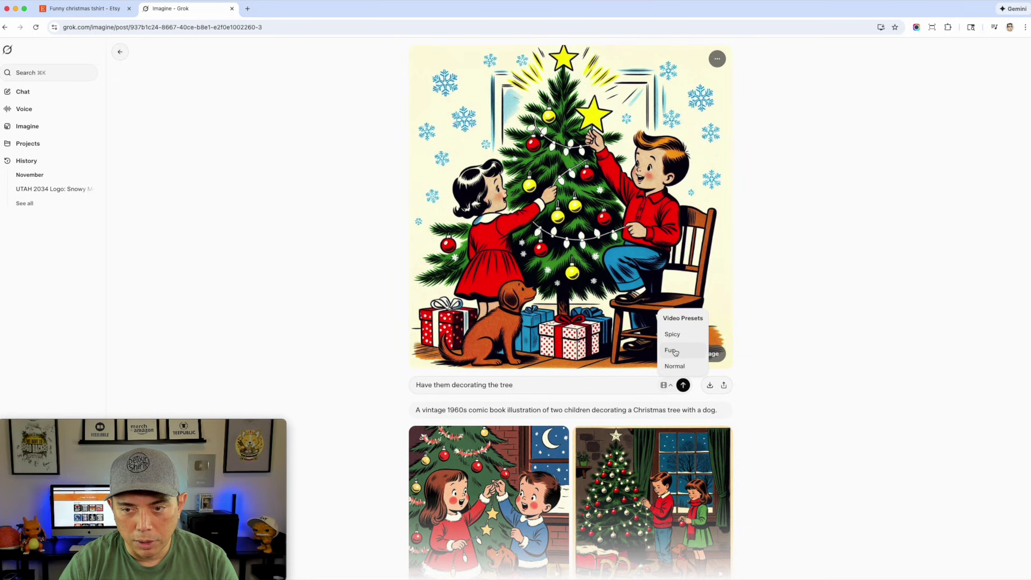
pyautogui.click(675, 351)
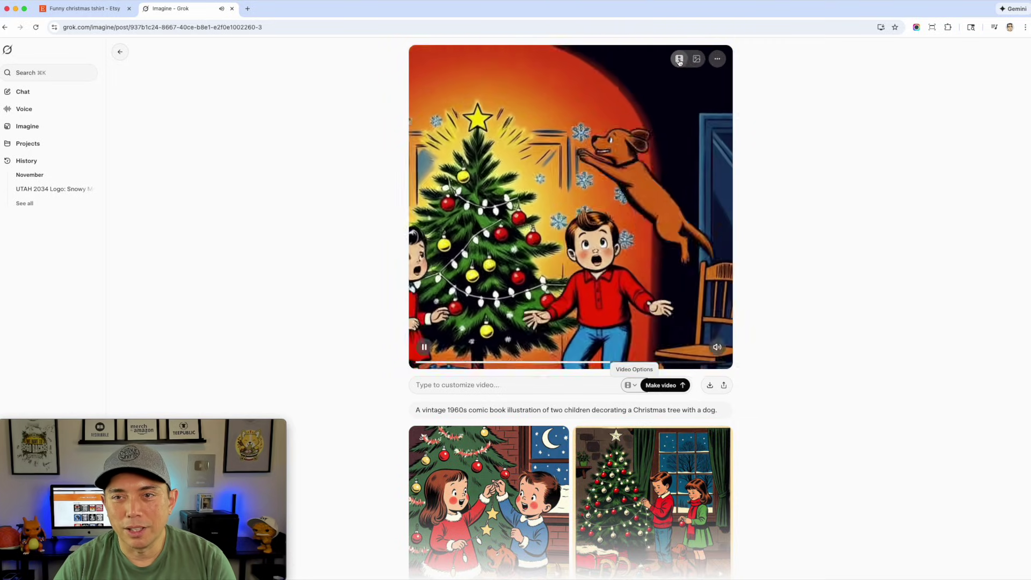
# Switch from the video to the still image and edit it with the prompt "Give the boy a blue shirt".
pyautogui.click(697, 59)
pyautogui.click(697, 59)
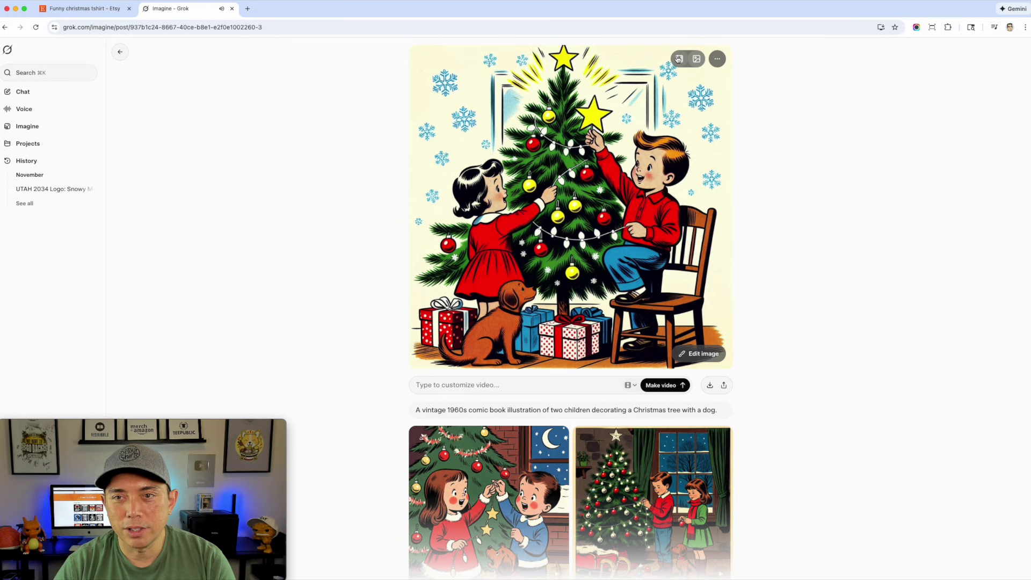
pyautogui.click(698, 60)
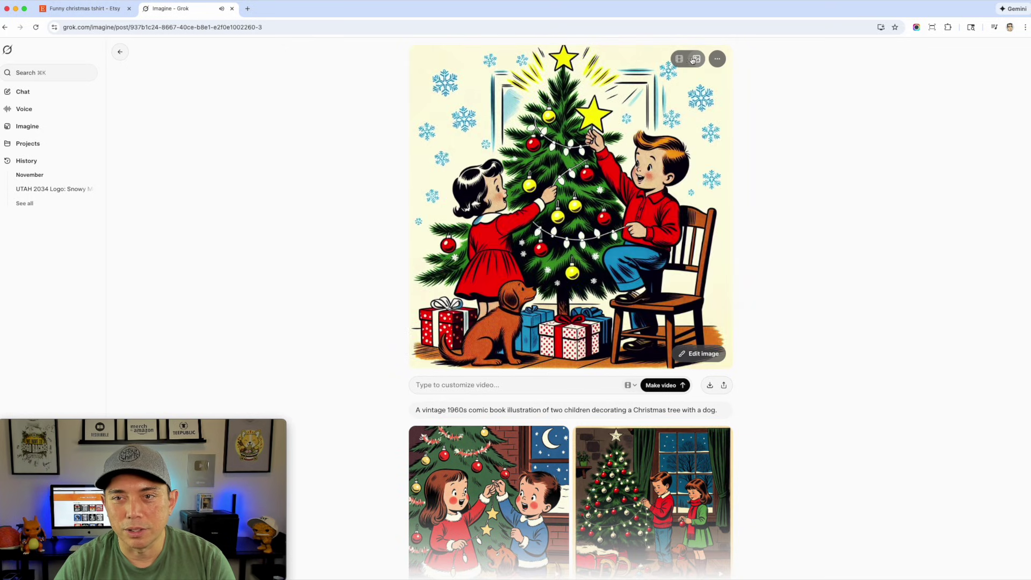
pyautogui.click(718, 59)
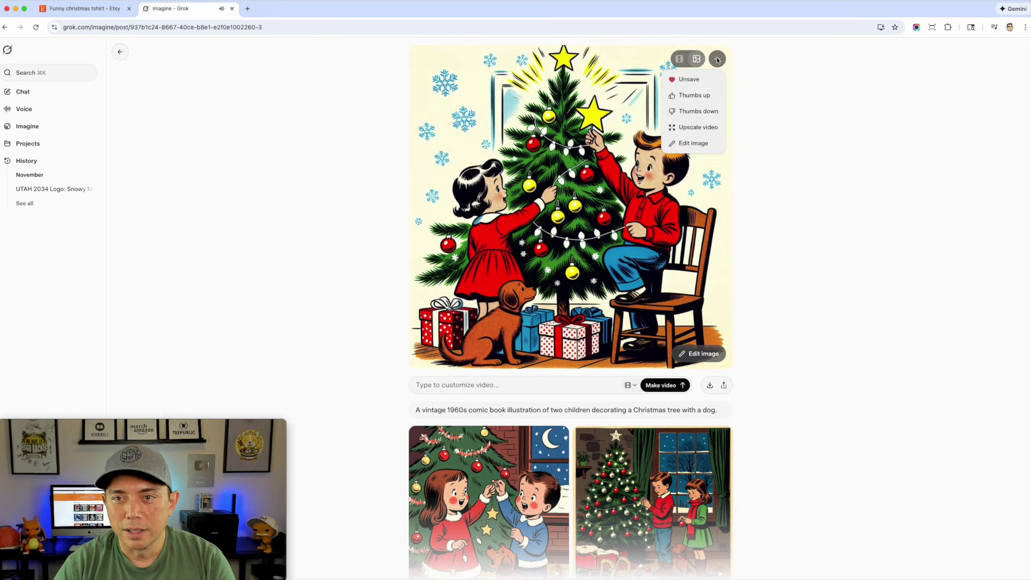
pyautogui.click(694, 143)
pyautogui.click(503, 385)
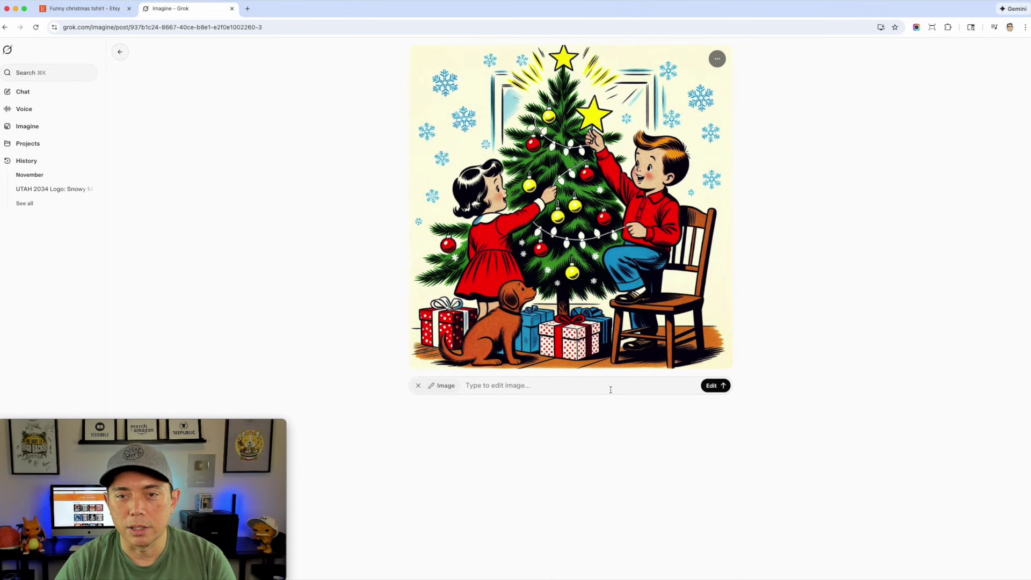
pyautogui.write('Give ')
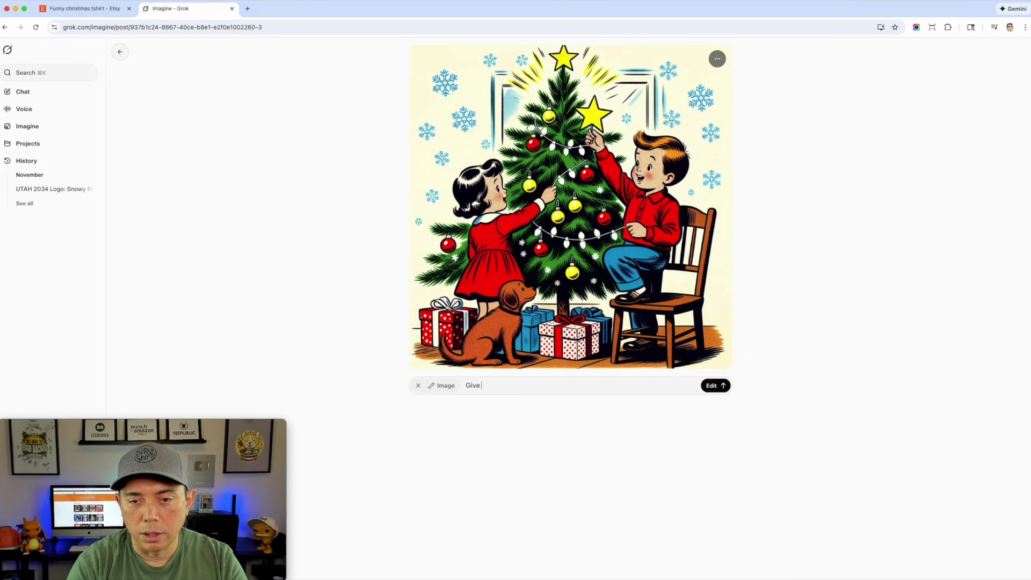
pyautogui.write('the boy')
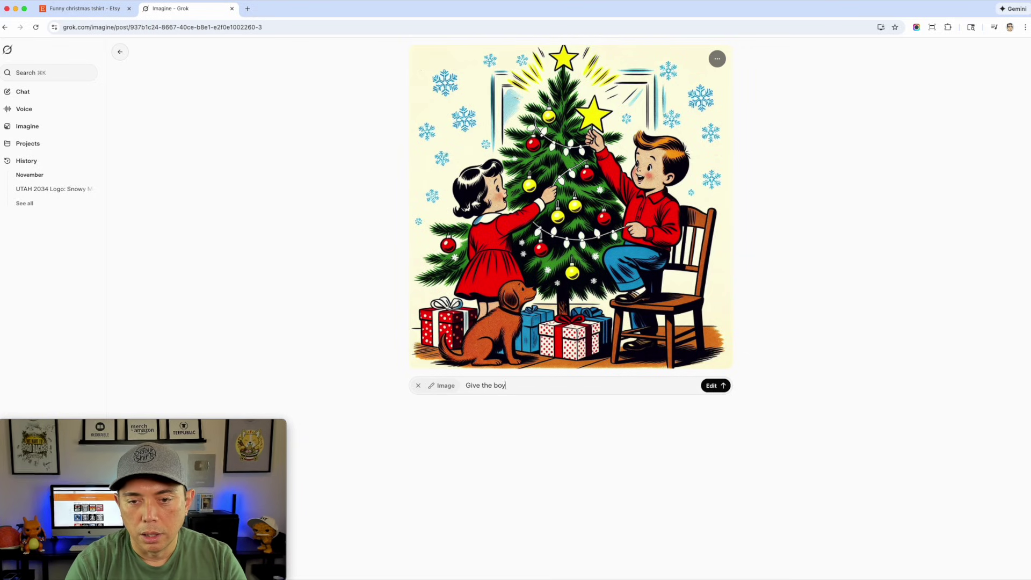
pyautogui.write(' a blue shirt')
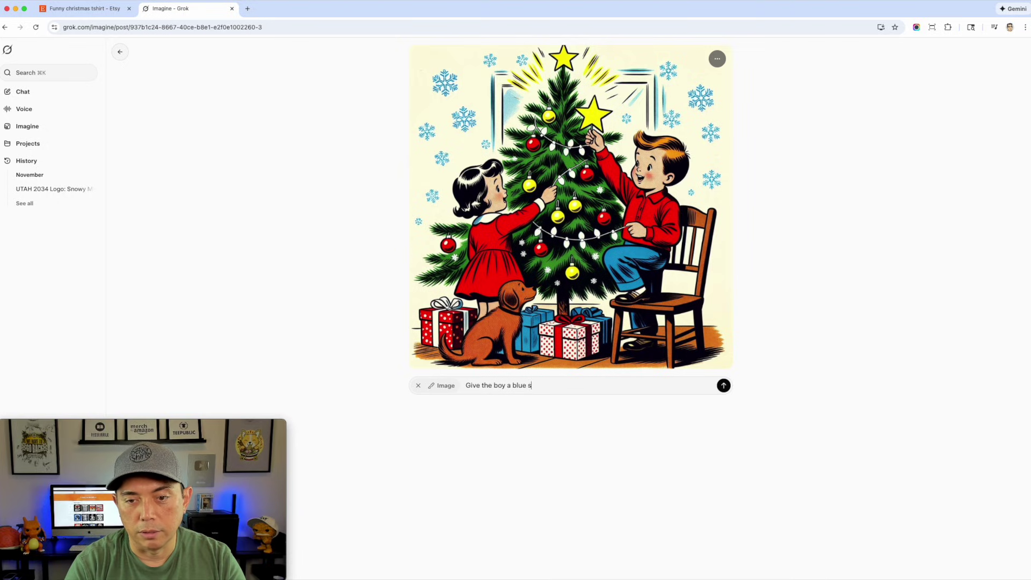
pyautogui.press('Return')
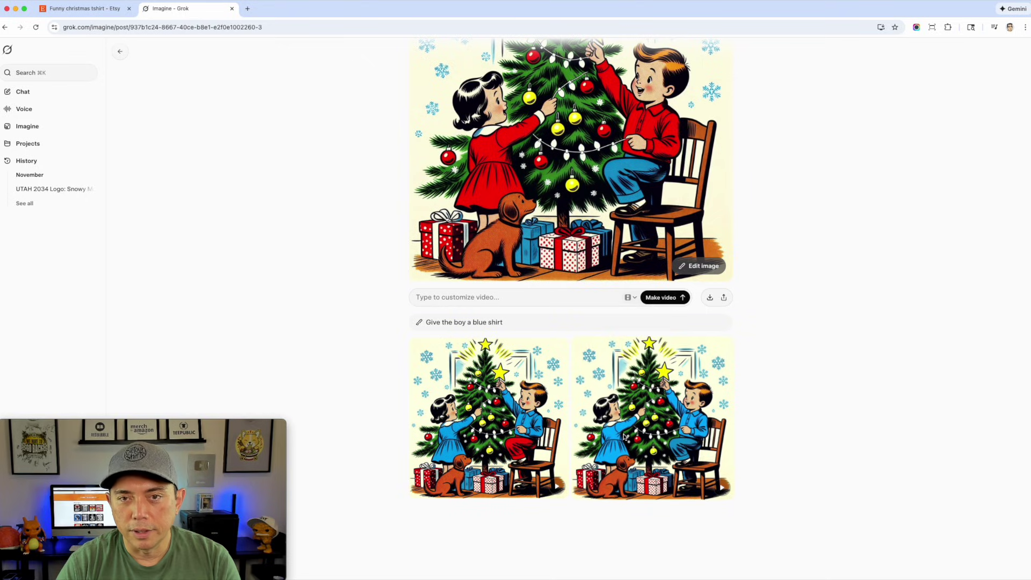
# Examine the edited version with both children in blue and compare the edits with the original still image.
pyautogui.click(666, 415)
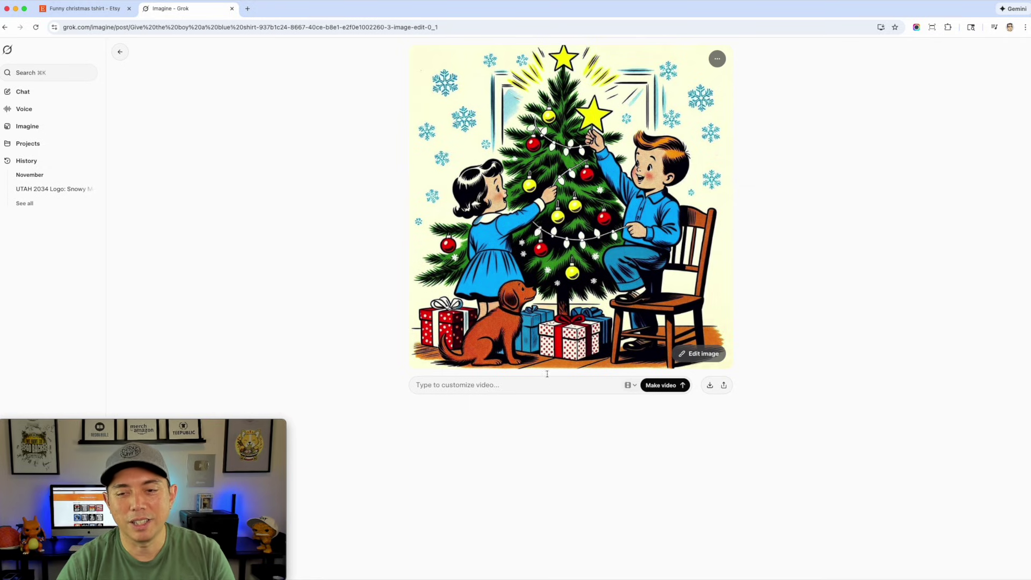
pyautogui.click(121, 52)
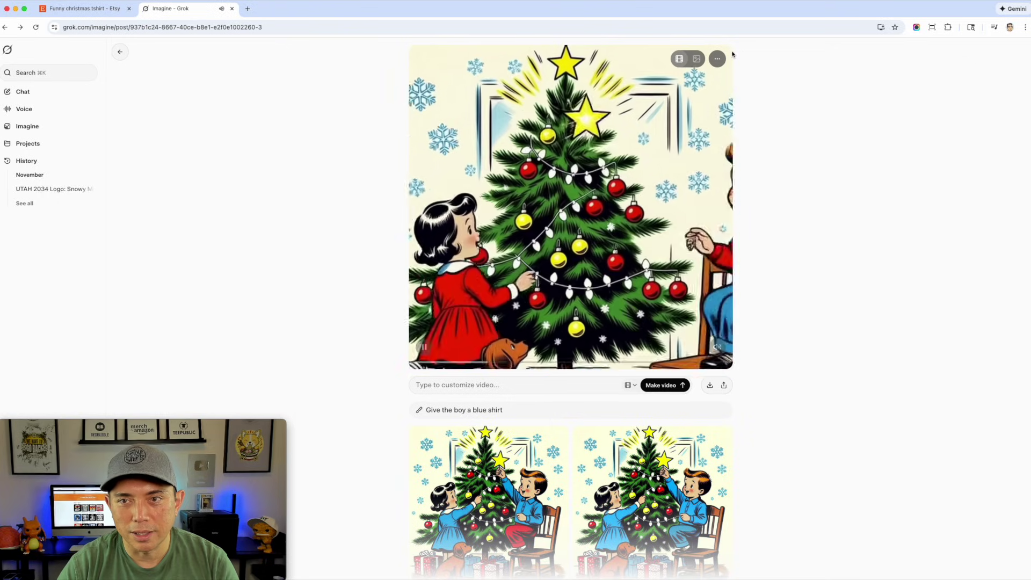
pyautogui.click(696, 58)
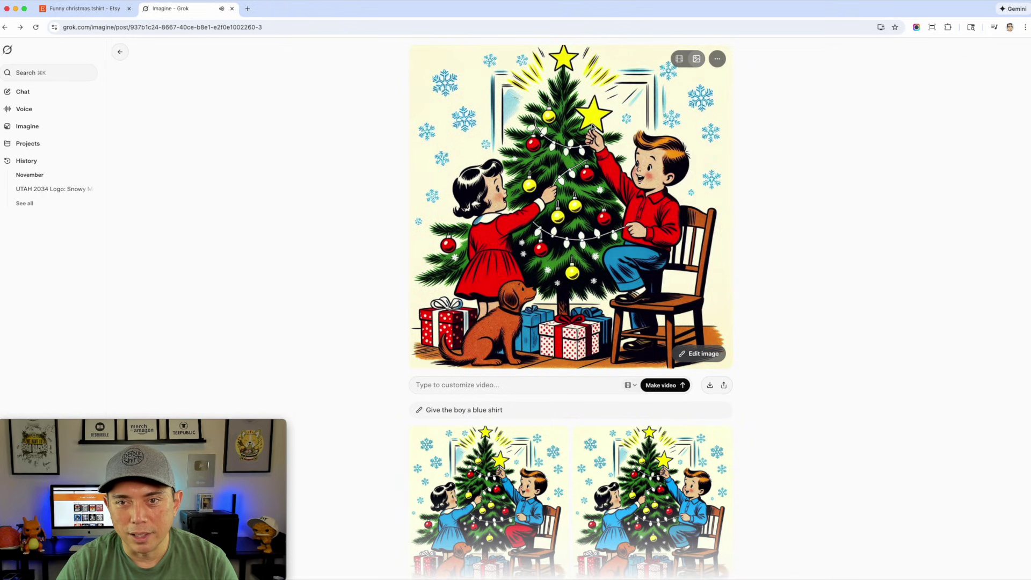
pyautogui.scroll(-3, 591, 242)
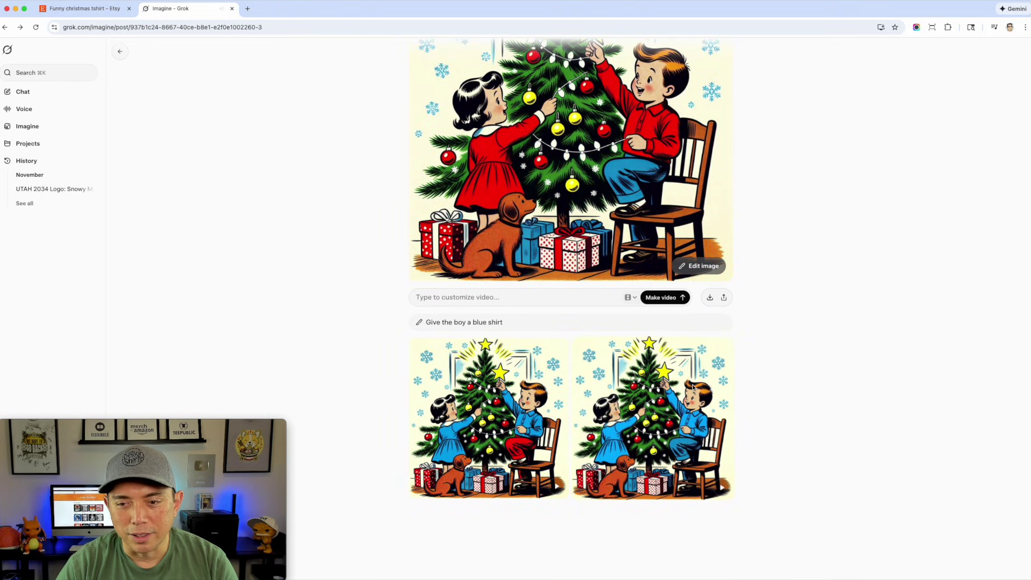
pyautogui.click(693, 387)
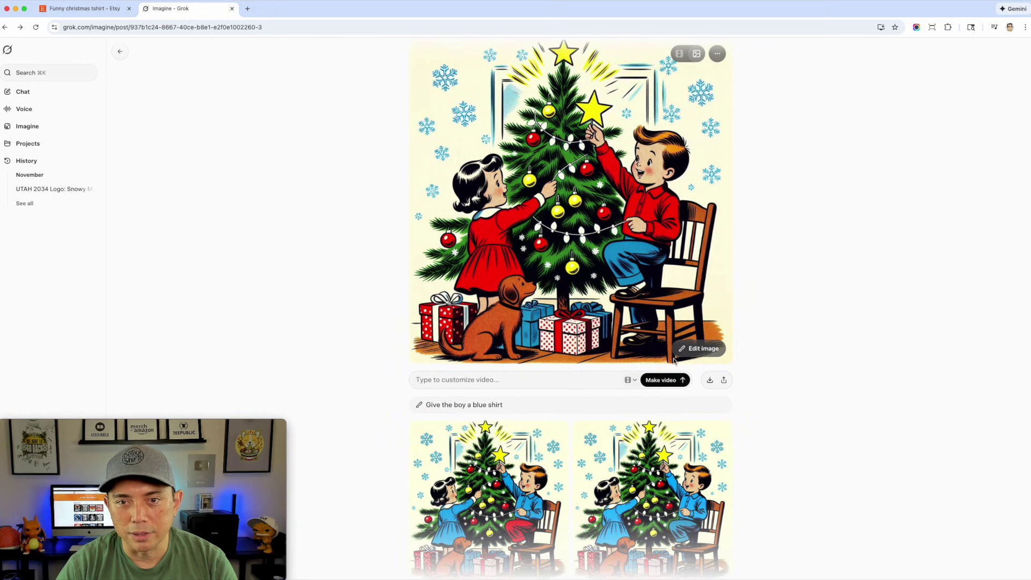
pyautogui.scroll(-3, 774, 471)
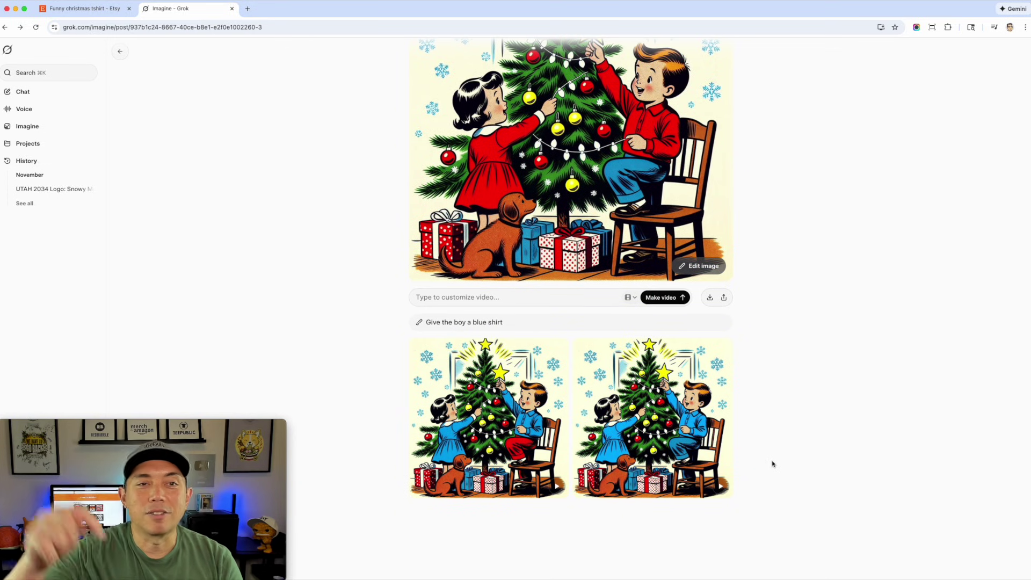
# Return to the results grid and browse the generated tree-decorating illustrations.
pyautogui.click(119, 51)
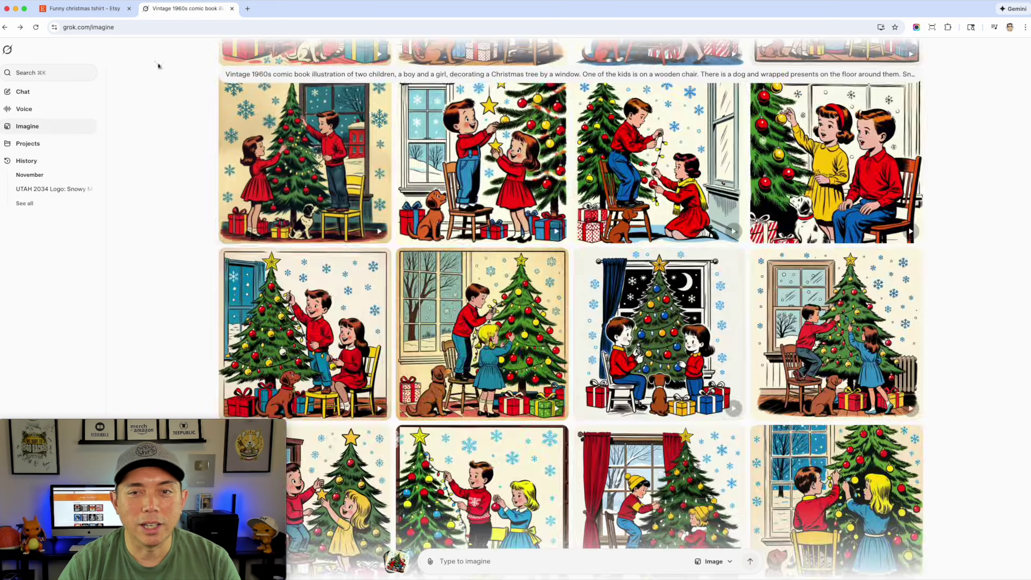
pyautogui.scroll(-10, 570, 279)
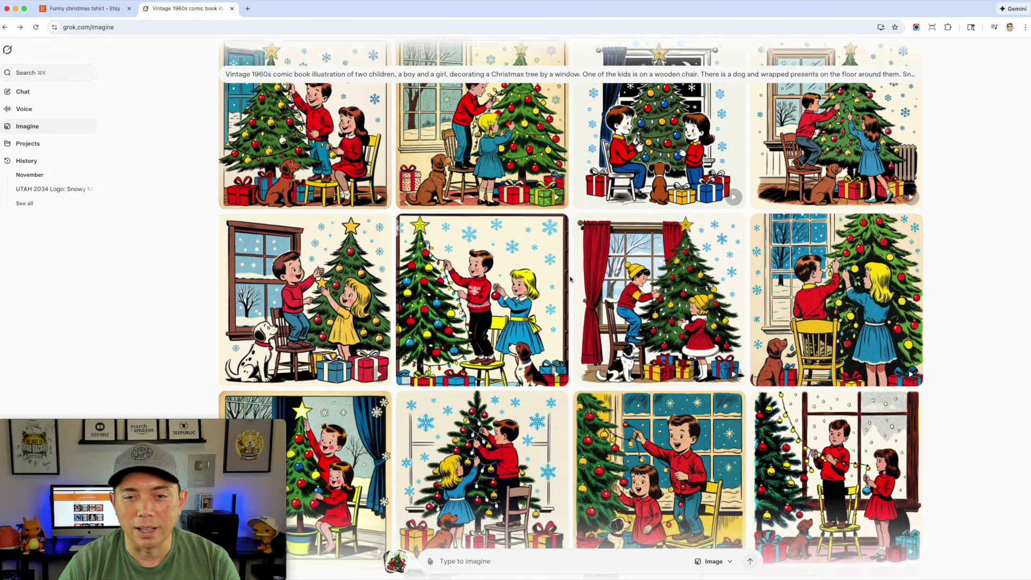
pyautogui.scroll(-1, 570, 279)
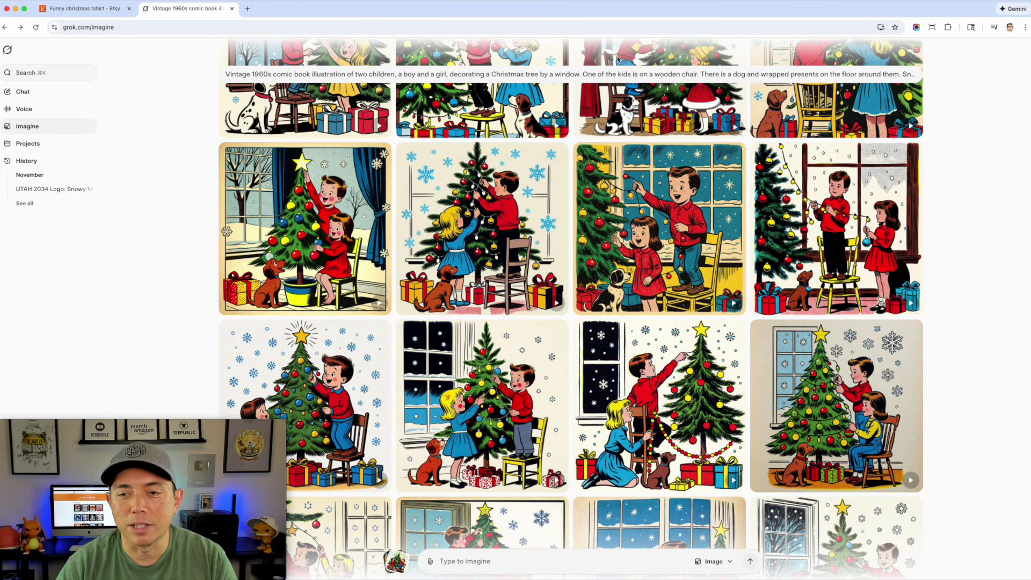
# Examine the many generated variations of two children decorating a Christmas tree, comparing poses, colours and backgrounds.
pyautogui.scroll(-9, 809, 256)
pyautogui.scroll(-14, 809, 257)
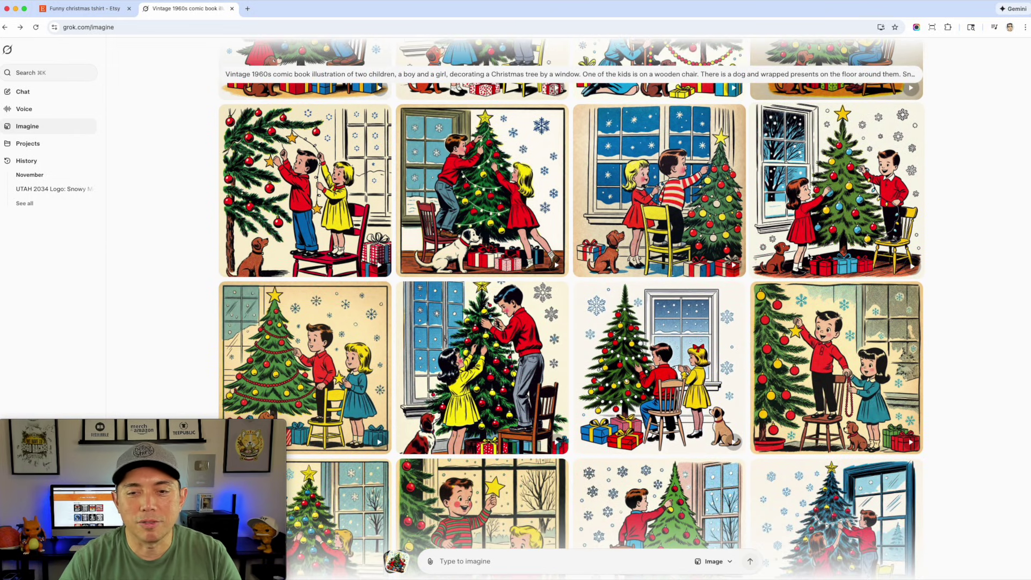
pyautogui.scroll(-6, 607, 167)
pyautogui.scroll(-13, 607, 167)
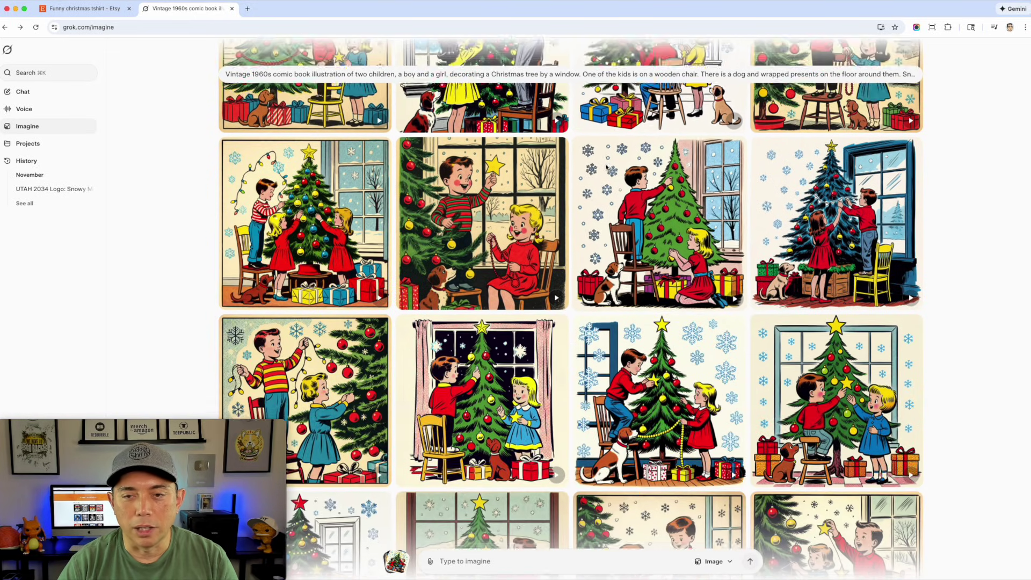
pyautogui.scroll(-11, 607, 168)
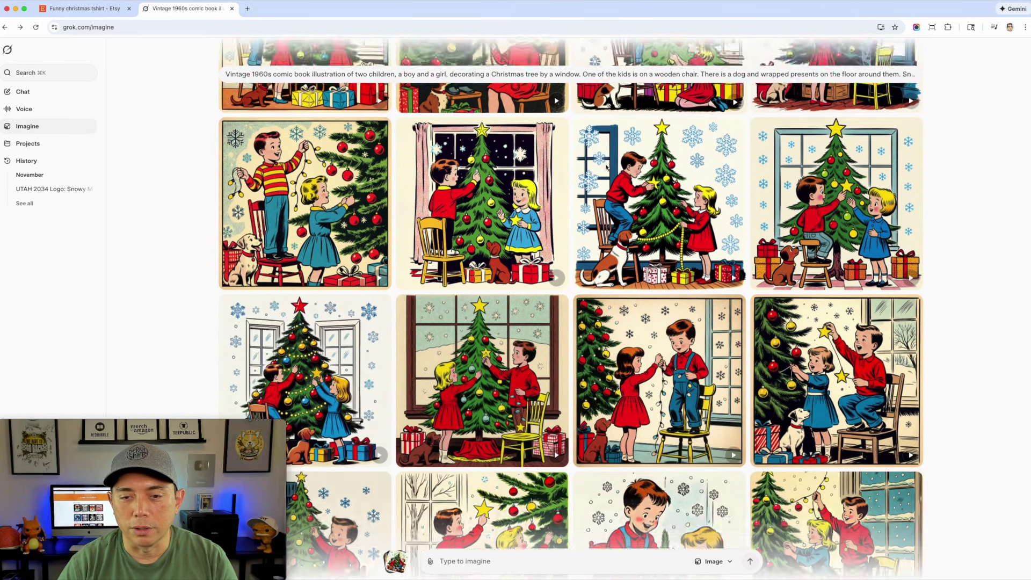
pyautogui.scroll(-10, 607, 167)
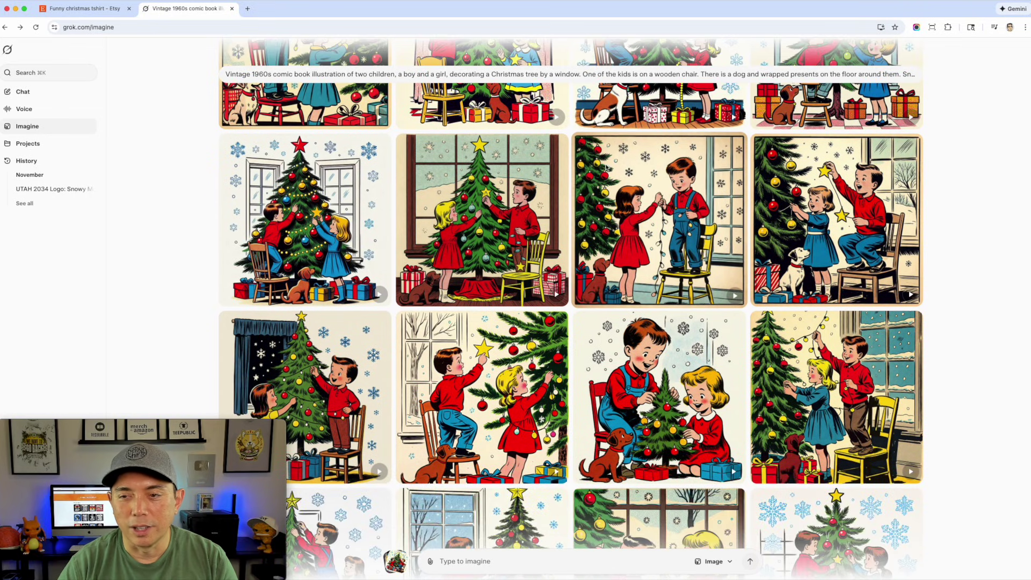
pyautogui.scroll(-6, 607, 167)
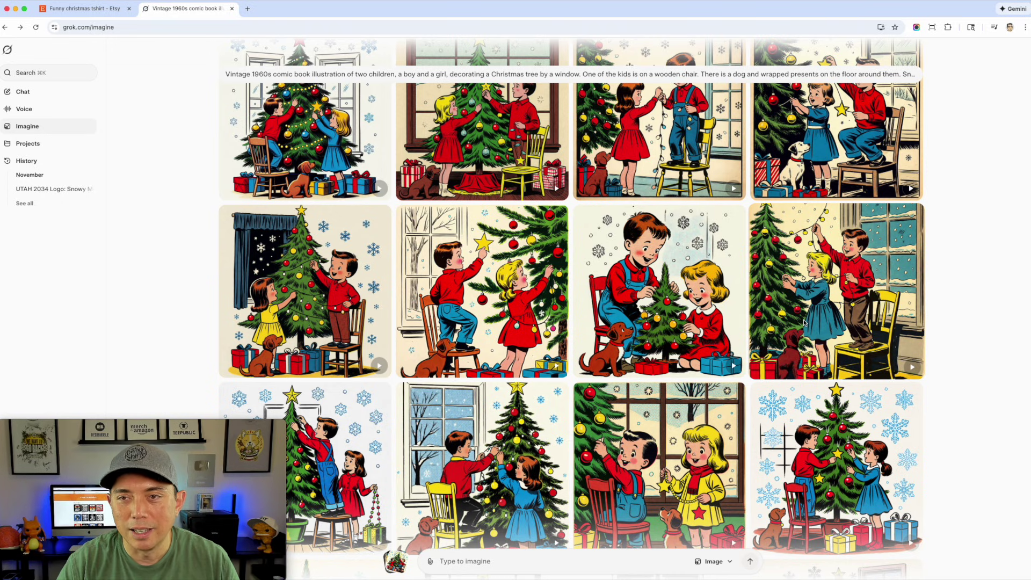
pyautogui.scroll(-1, 876, 246)
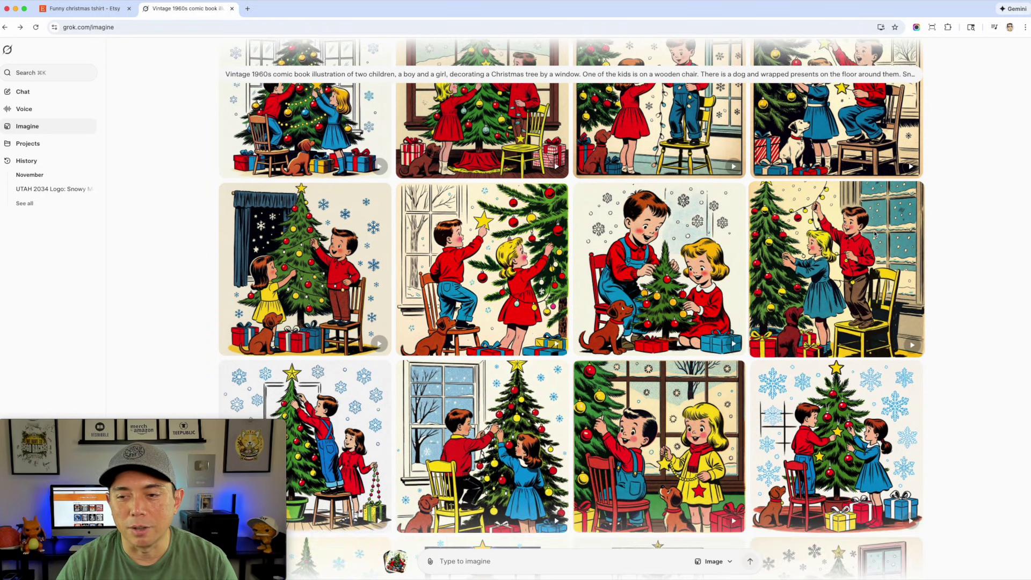
pyautogui.scroll(-1, 875, 245)
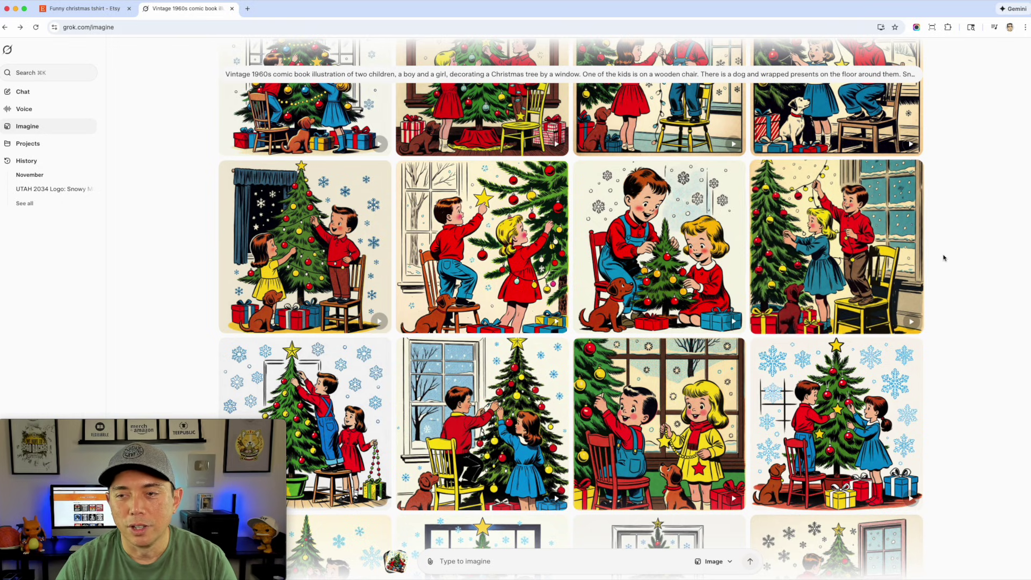
pyautogui.scroll(-5, 969, 319)
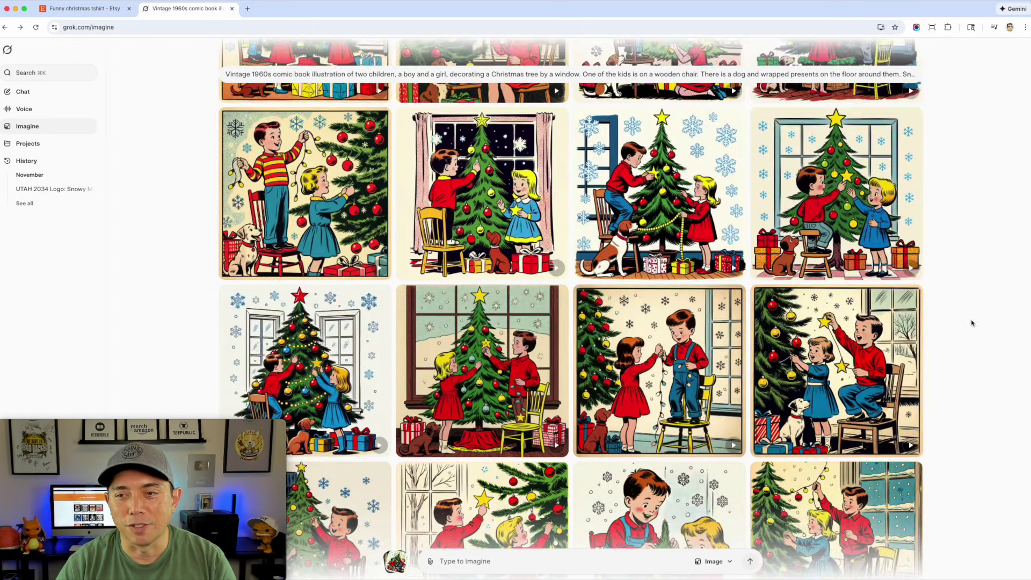
pyautogui.scroll(-5, 972, 323)
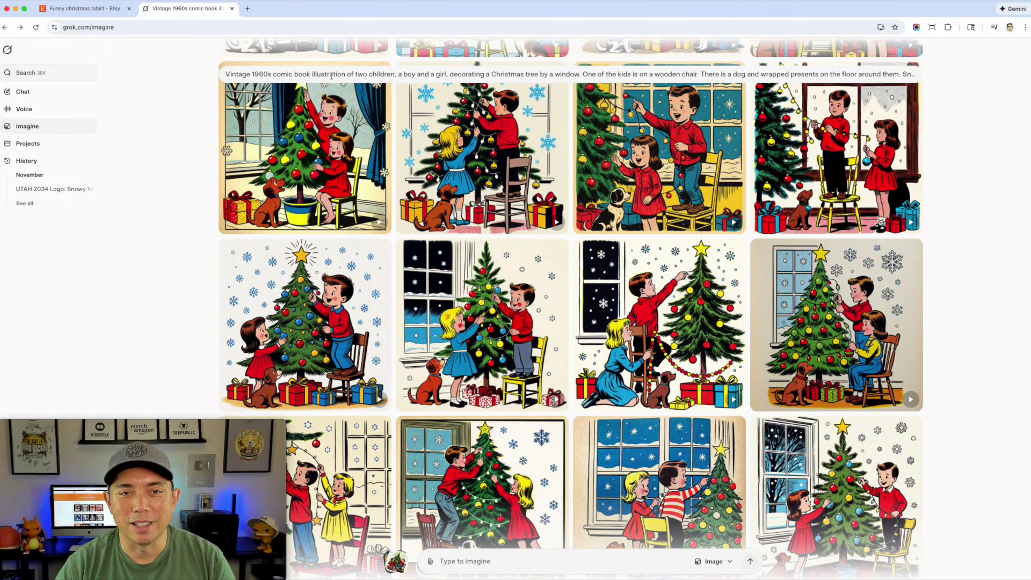
# Read the full tree-decorating prompt and review the earlier illustrations of Santa at the window with a sleeping or frightened child.
pyautogui.click(332, 75)
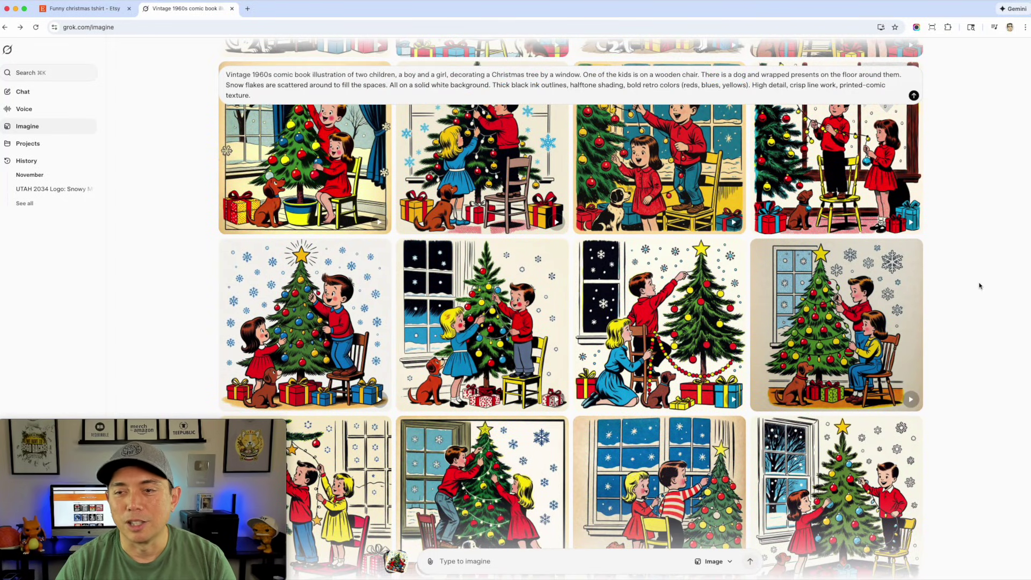
pyautogui.scroll(5, 957, 390)
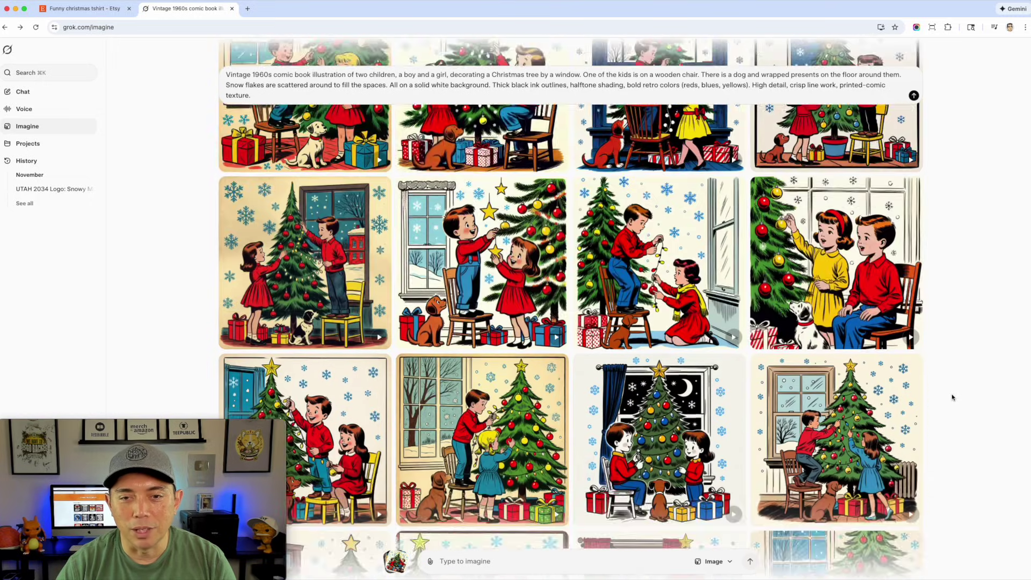
pyautogui.scroll(10, 953, 397)
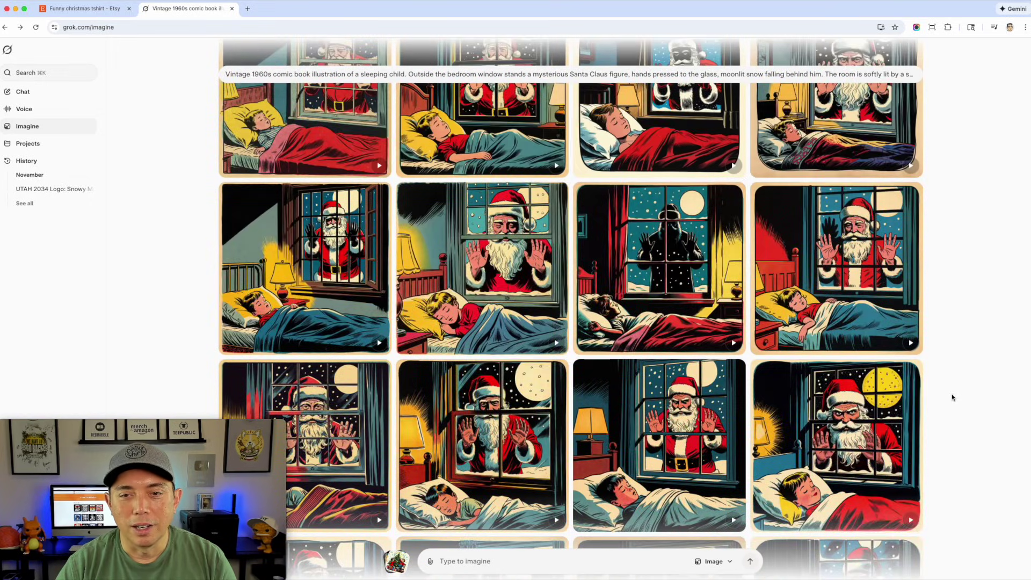
pyautogui.scroll(5, 952, 397)
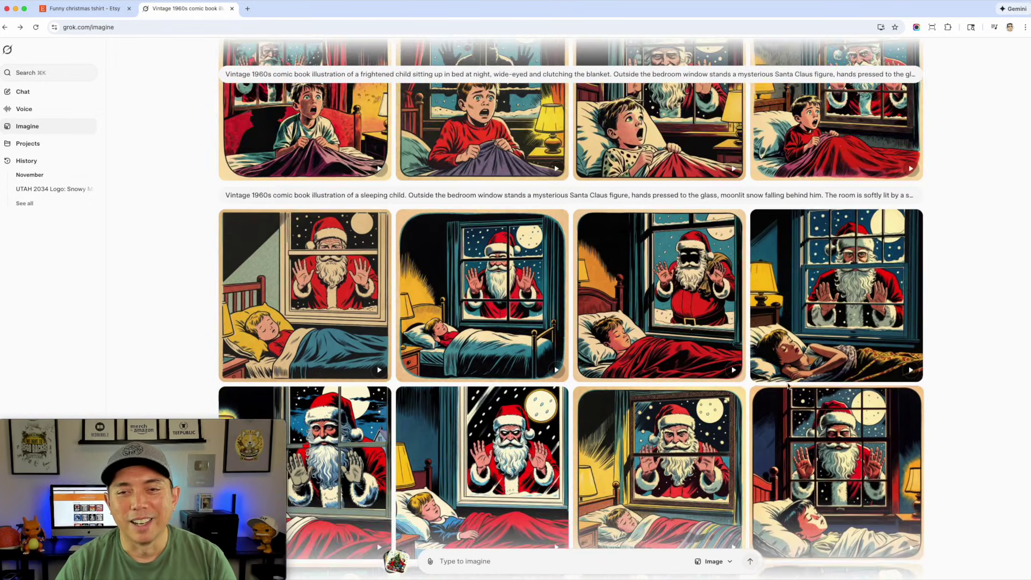
pyautogui.scroll(5, 960, 329)
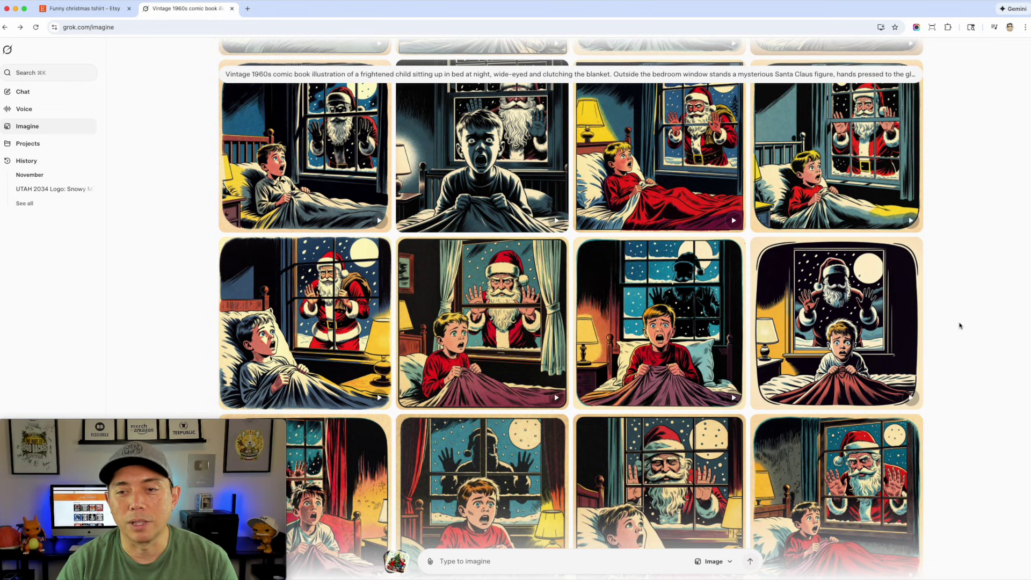
pyautogui.scroll(-5, 651, 304)
pyautogui.scroll(-2, 651, 304)
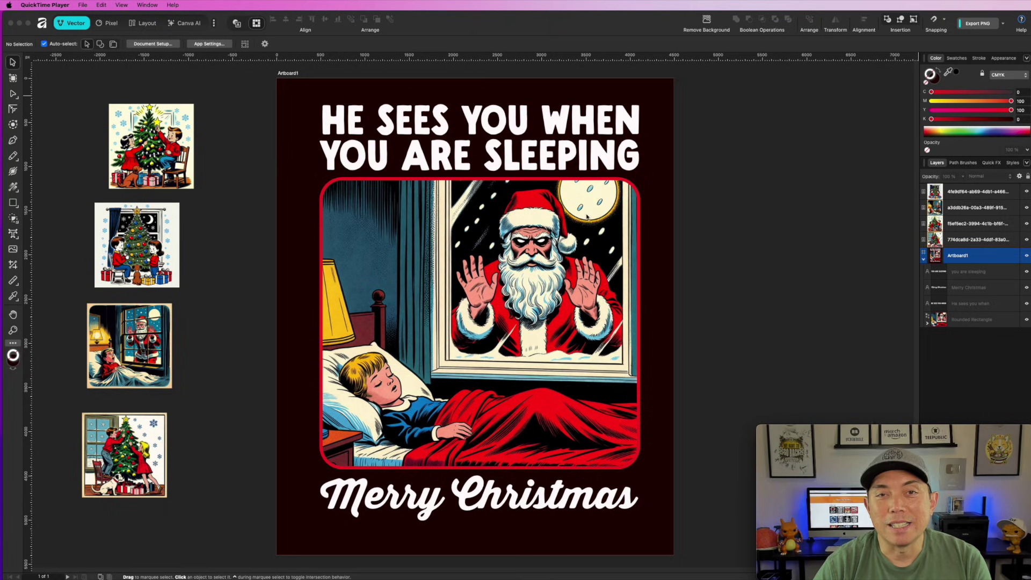
# Switch to Affinity and inspect the shirt design's rounded image frame with its nested artwork, the headline and the "Merry Christmas" text.
pyautogui.click(440, 256)
pyautogui.click(441, 258)
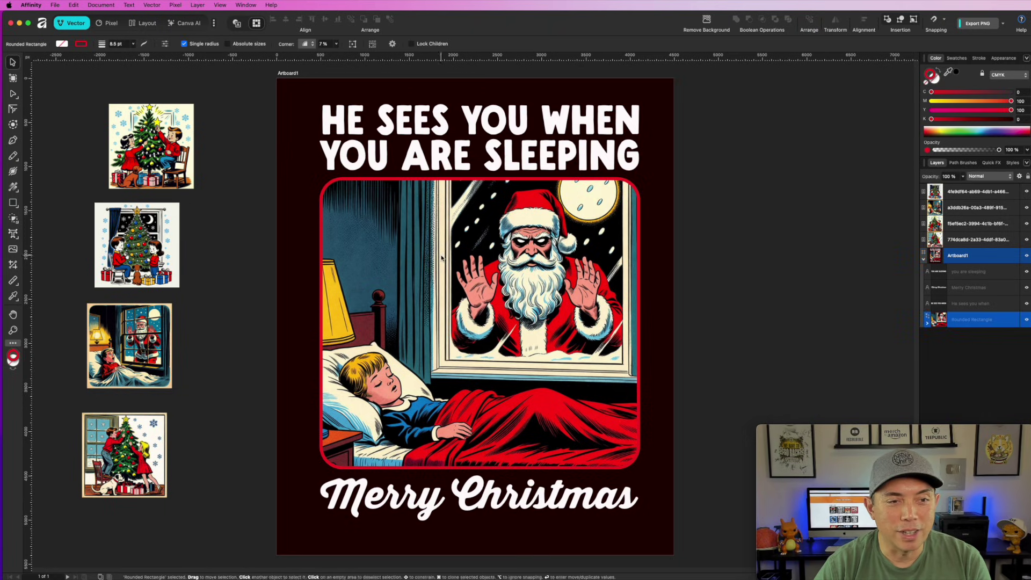
pyautogui.click(927, 324)
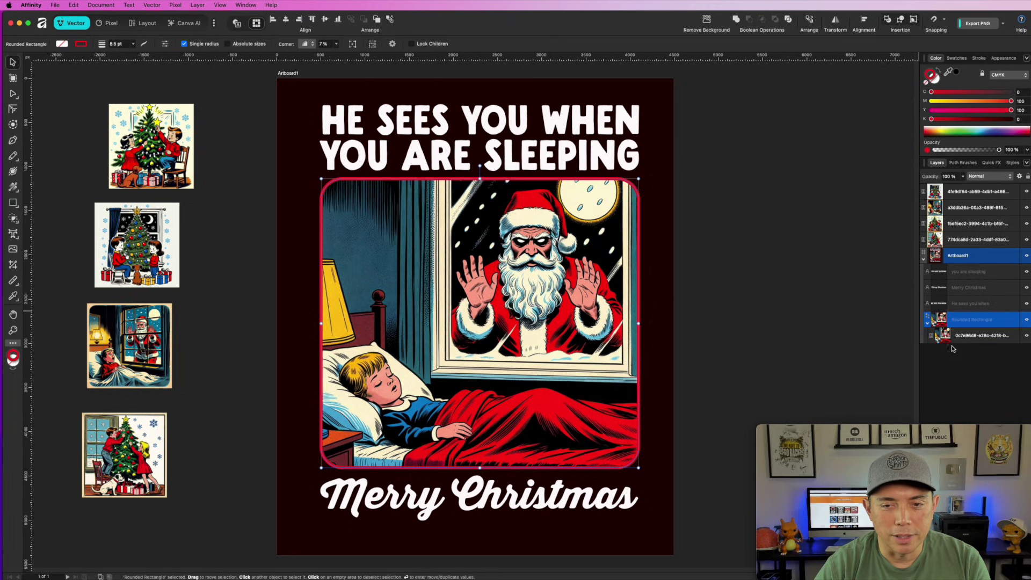
pyautogui.click(927, 324)
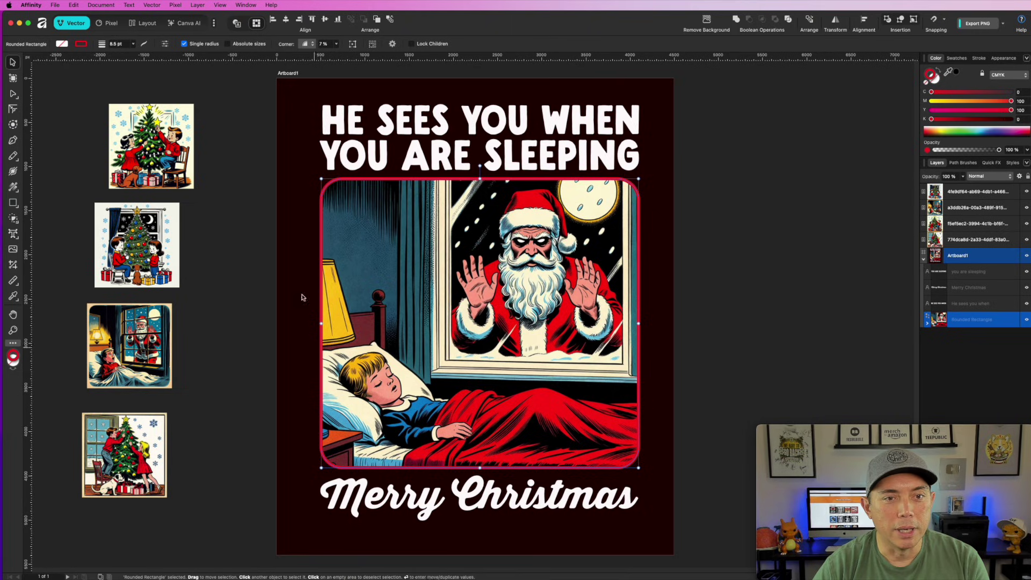
pyautogui.click(398, 108)
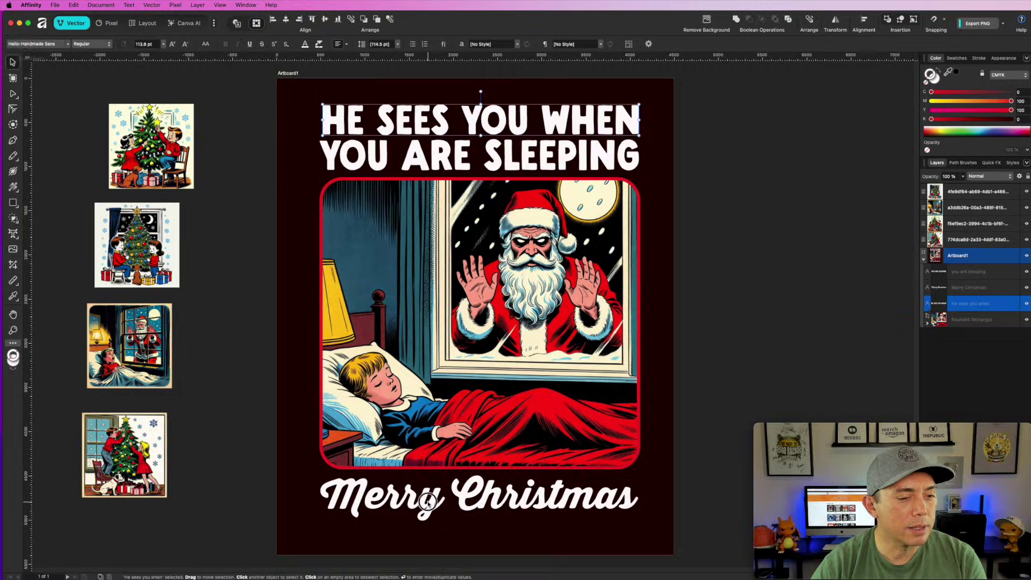
pyautogui.click(479, 495)
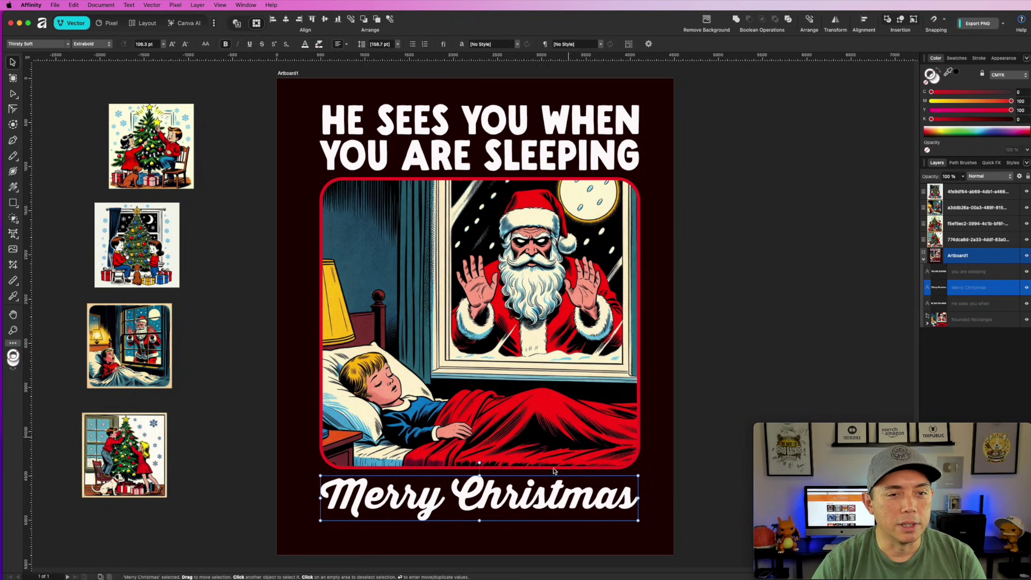
# Recolour the artboard background bright red by setting its black value to 0, and make the rounded frame's outline white.
pyautogui.click(294, 73)
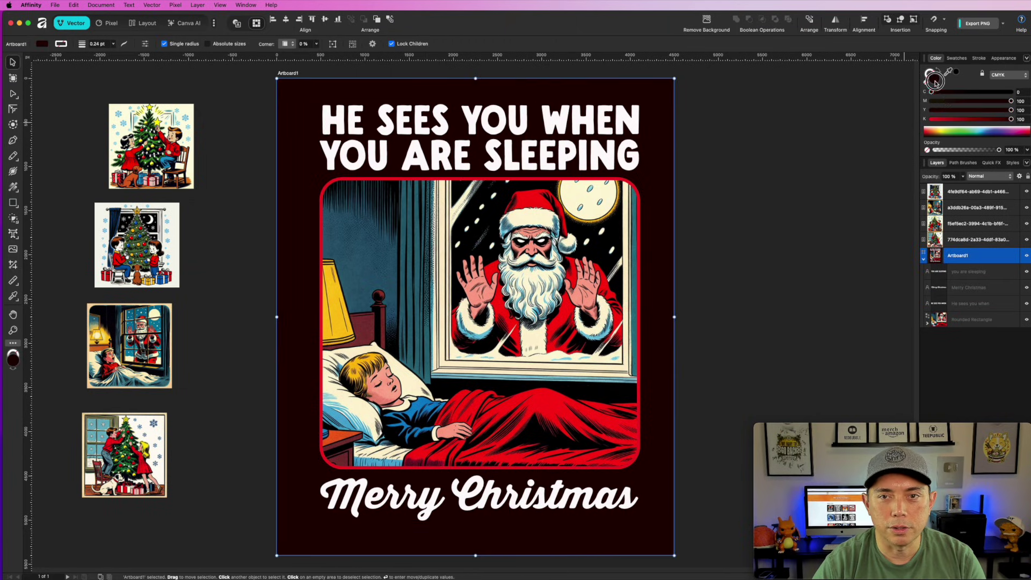
pyautogui.moveTo(1010, 120); pyautogui.dragTo(810, 113)
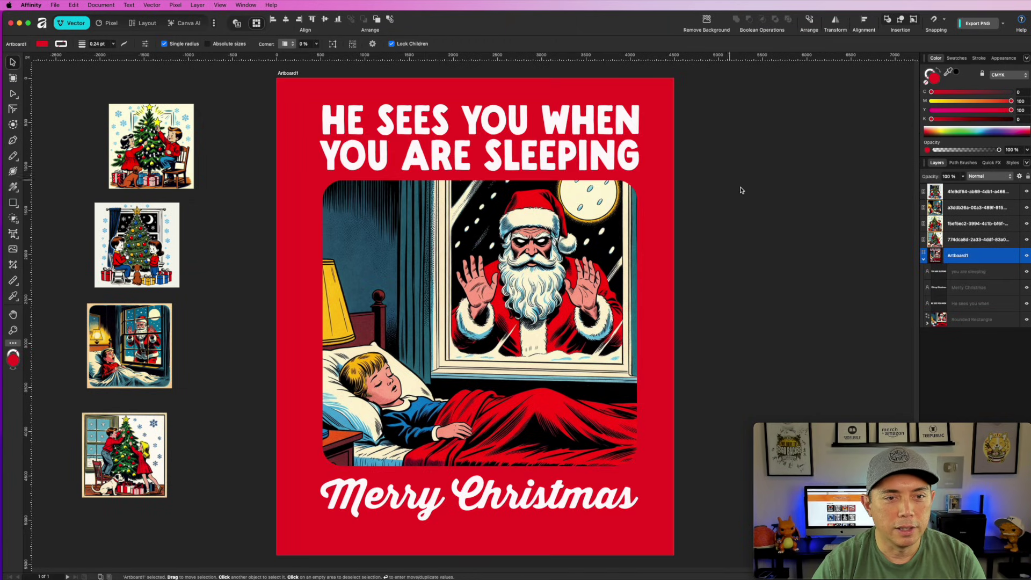
pyautogui.click(592, 231)
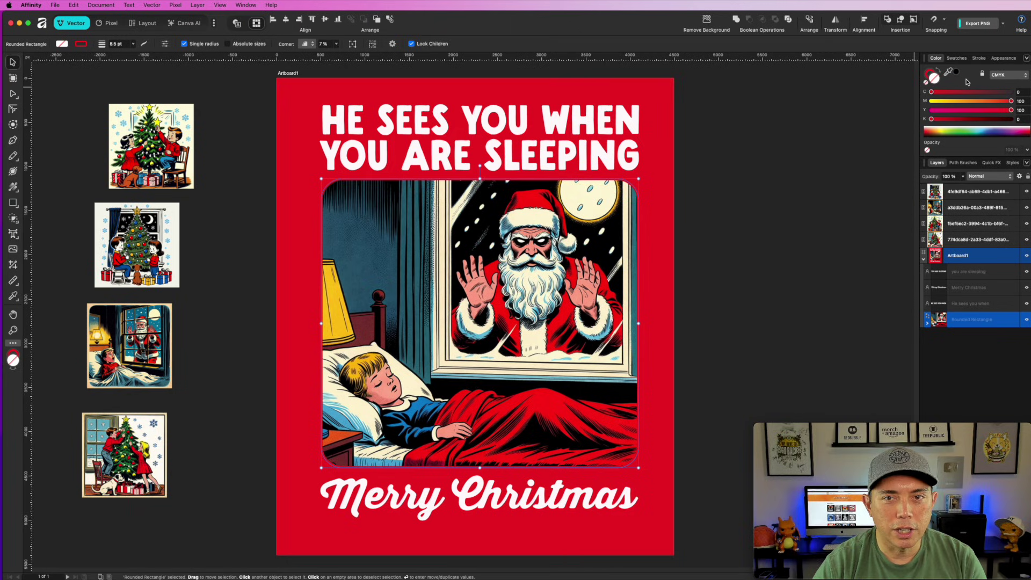
pyautogui.click(933, 110)
pyautogui.click(933, 101)
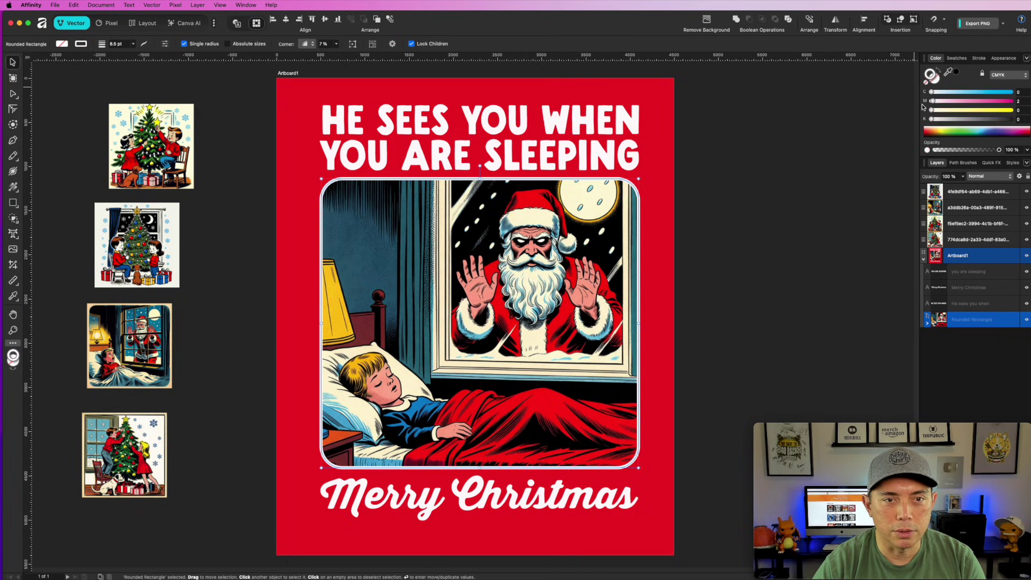
pyautogui.click(804, 163)
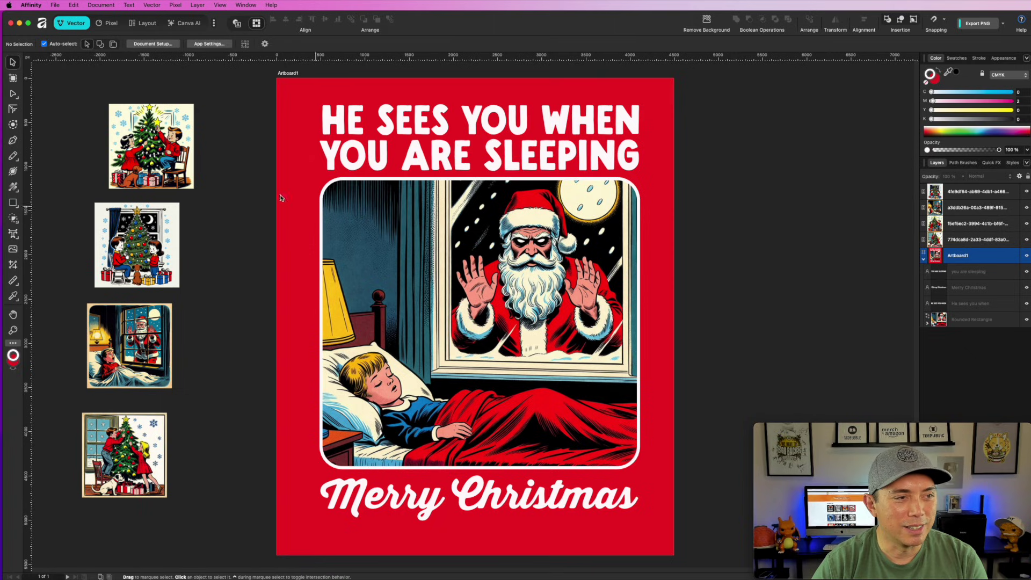
# Reposition the two upper tree-decorating images slightly in the area beside the artboard.
pyautogui.moveTo(139, 155); pyautogui.dragTo(160, 153)
pyautogui.click(145, 250)
pyautogui.moveTo(145, 249); pyautogui.dragTo(149, 246)
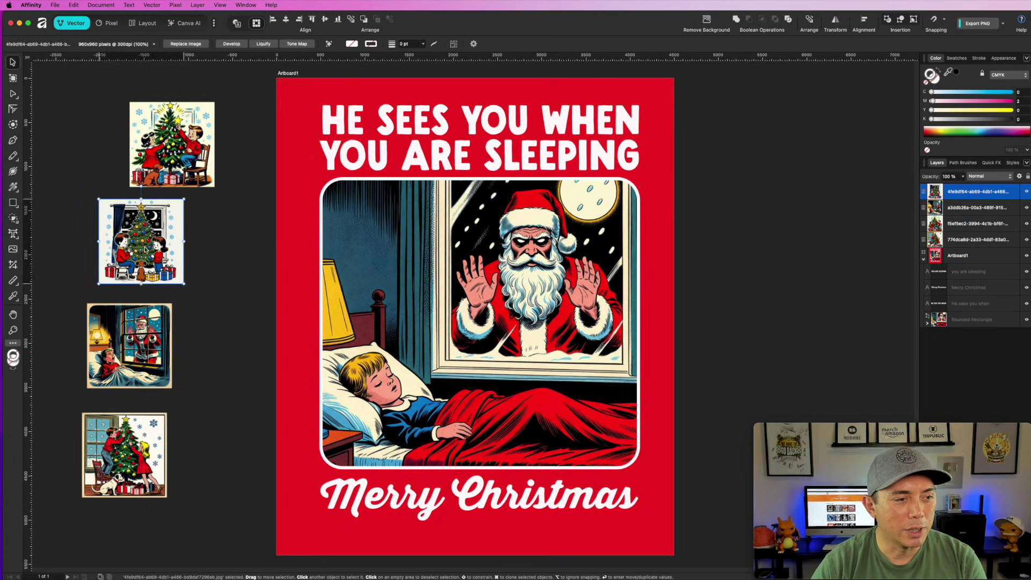
# Try the frightened-boy illustration enlarged on the artboard, return it at a smaller size beside the artboard, and select the headline's first line.
pyautogui.moveTo(116, 364); pyautogui.dragTo(401, 269)
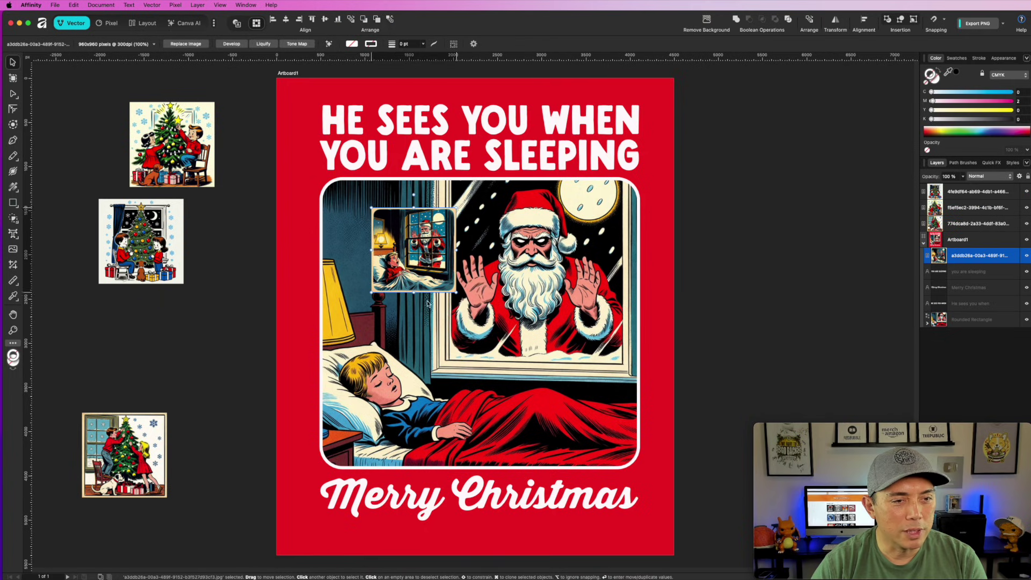
pyautogui.moveTo(457, 293); pyautogui.dragTo(672, 508)
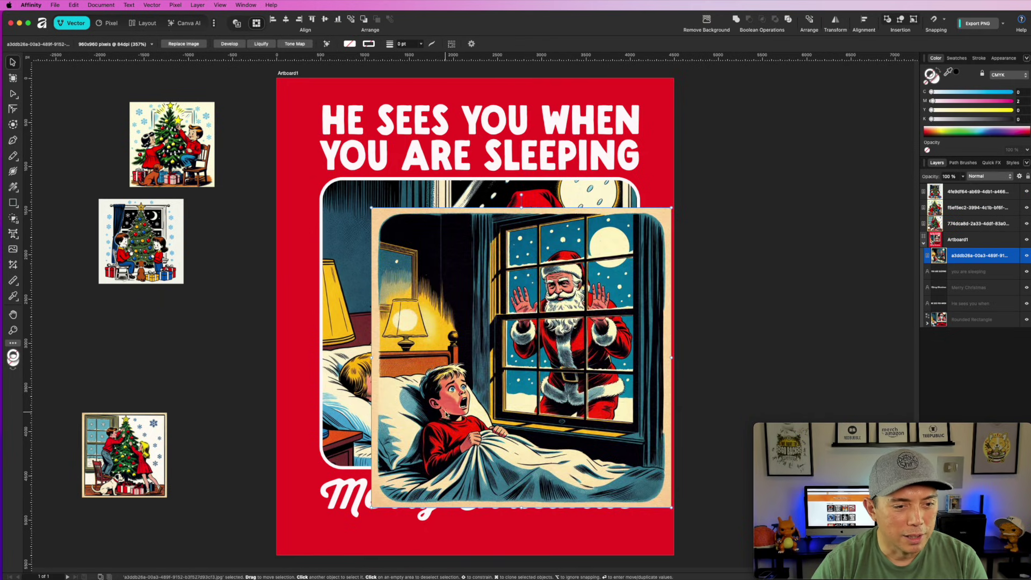
pyautogui.moveTo(408, 246); pyautogui.dragTo(9, 193)
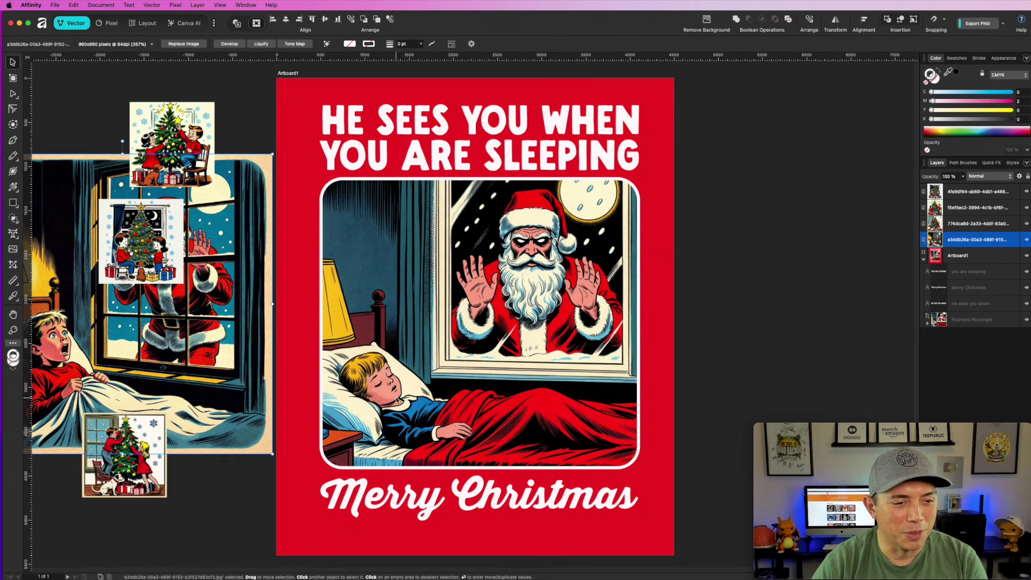
pyautogui.moveTo(273, 454); pyautogui.dragTo(158, 342)
pyautogui.moveTo(108, 252); pyautogui.dragTo(186, 272)
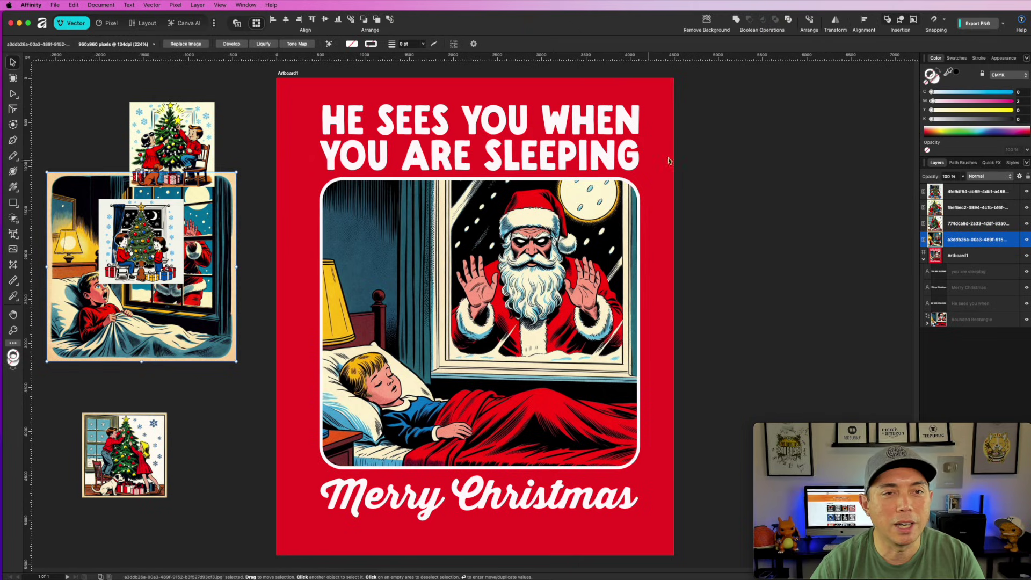
pyautogui.click(572, 115)
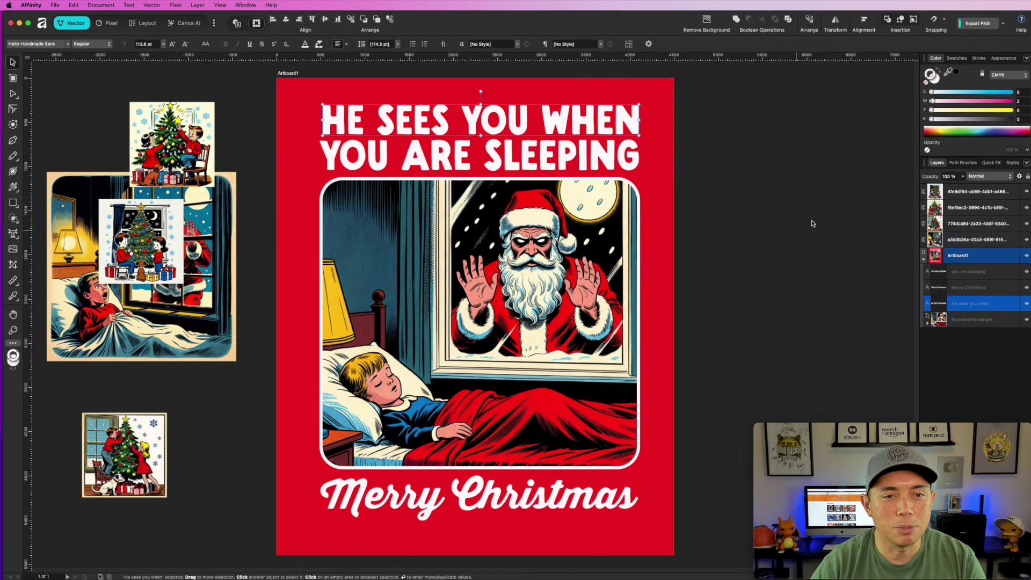